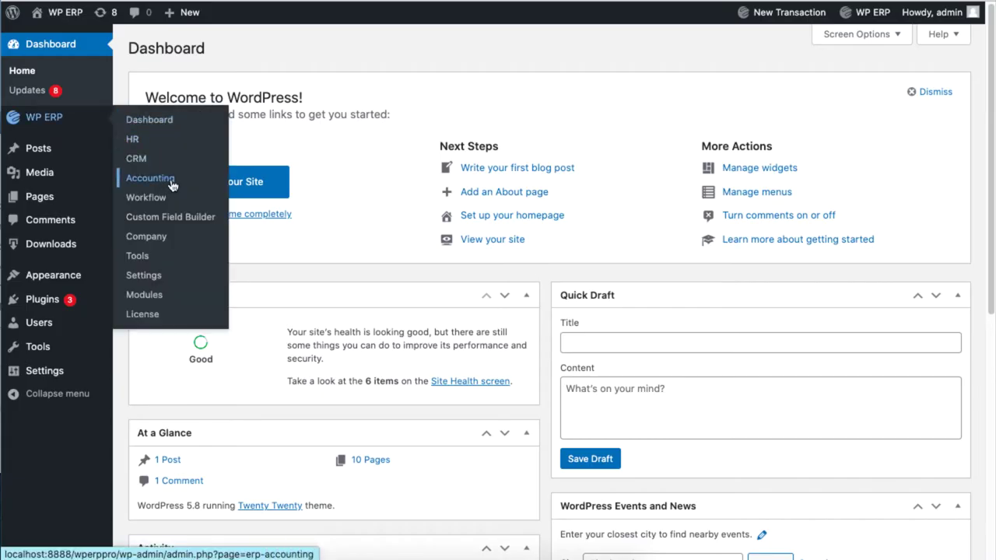
Step: Open the WP ERP Accounting dashboard with its income, expense and balance overview
{"action": "left_click", "coordinate": [196, 185]}
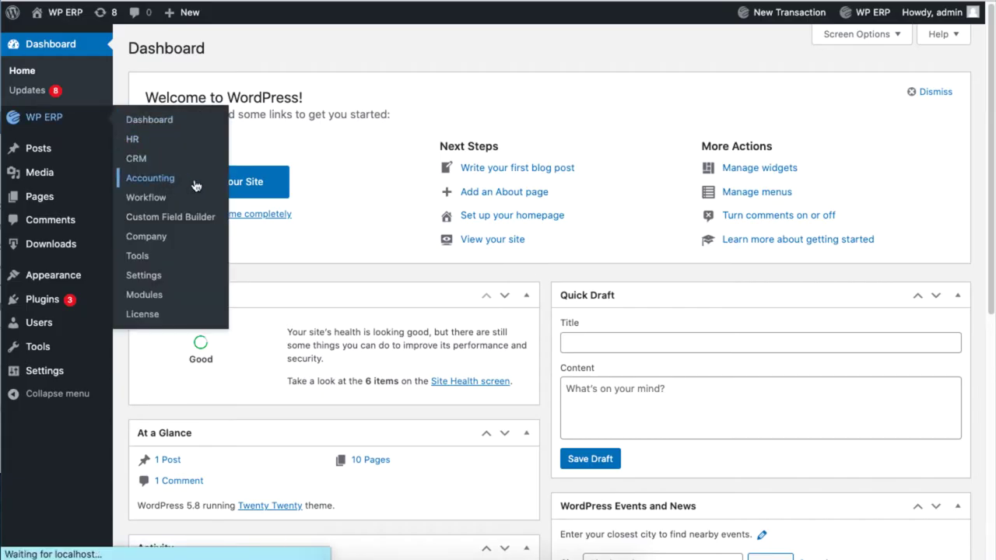
{"action": "mouse_move", "coordinate": [378, 40]}
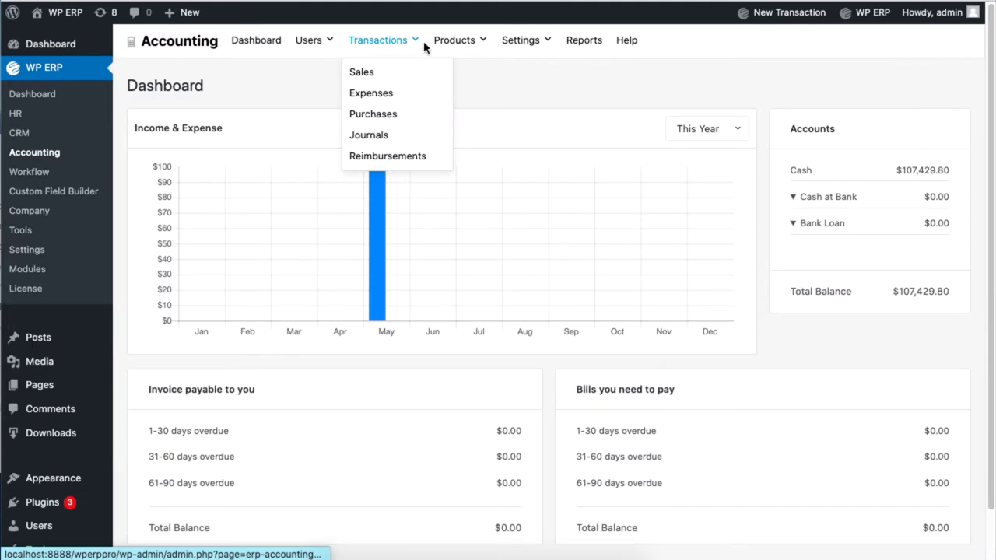
Step: Start a new purchase from the Purchases transactions list
{"action": "left_click", "coordinate": [412, 118]}
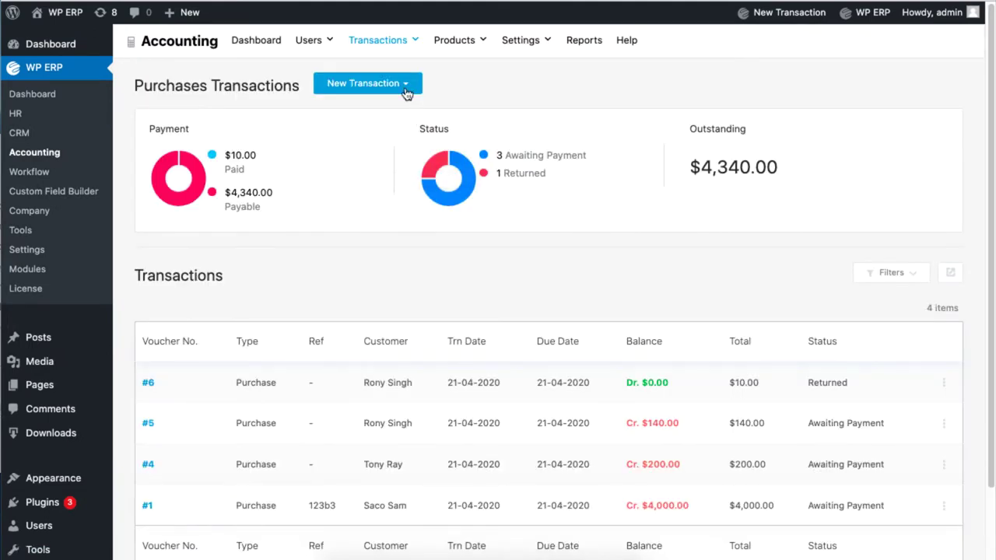
{"action": "left_click", "coordinate": [406, 90]}
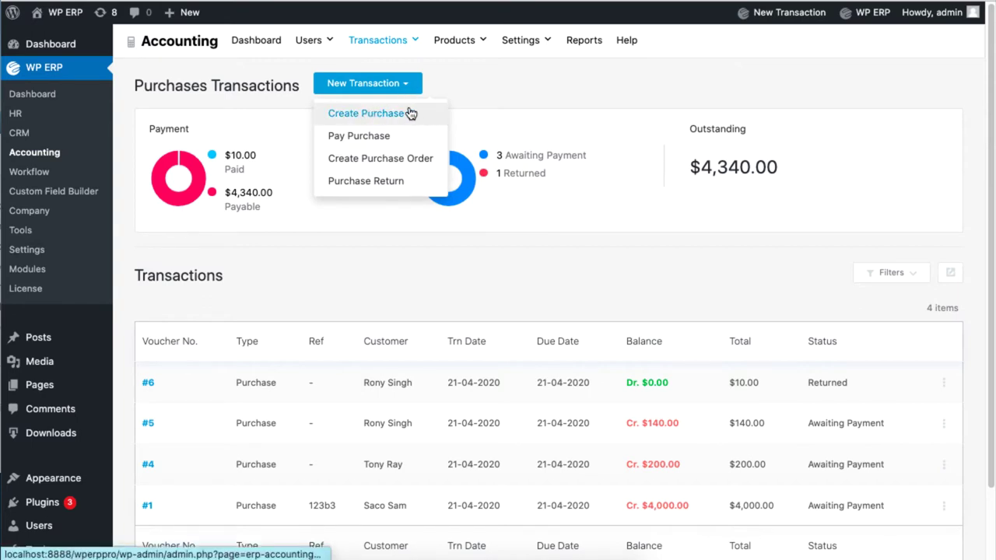
{"action": "left_click", "coordinate": [409, 113]}
{"action": "left_click", "coordinate": [364, 154]}
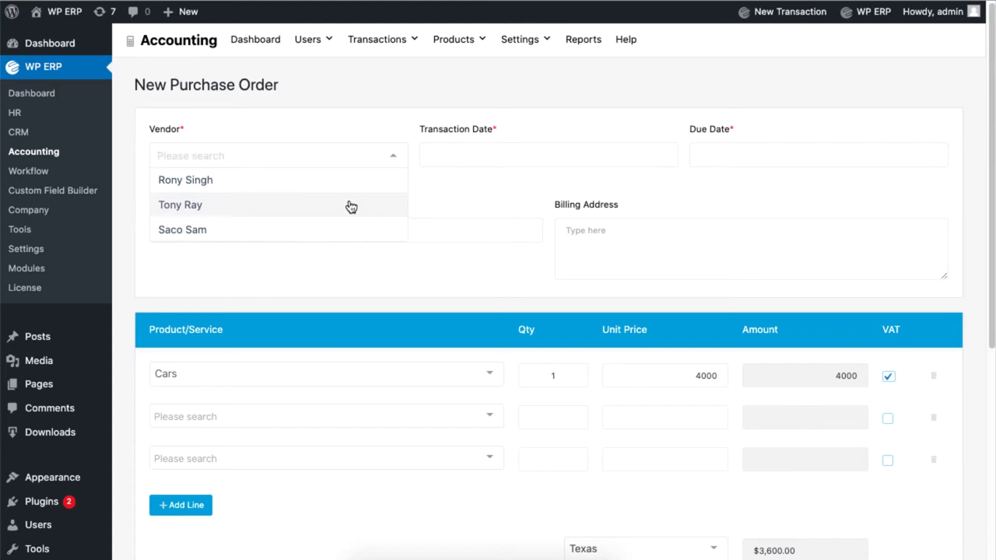
{"action": "left_click", "coordinate": [349, 229]}
{"action": "left_click", "coordinate": [549, 154]}
{"action": "left_click", "coordinate": [635, 254]}
{"action": "left_click", "coordinate": [740, 156]}
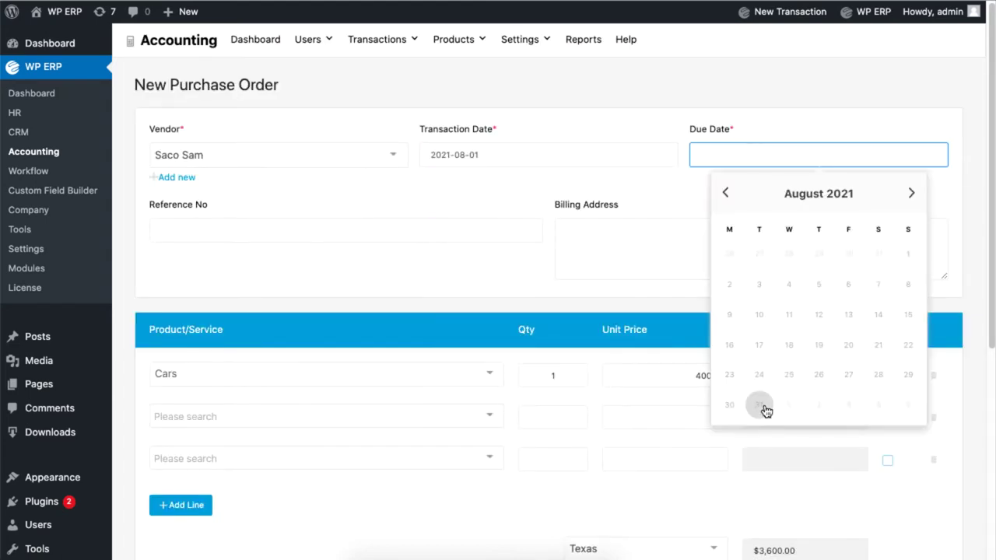
{"action": "left_click", "coordinate": [759, 375]}
Step: Enter reference 654 and fill in the vendor's billing address
{"action": "left_click", "coordinate": [318, 230]}
{"action": "type", "text": "65"}
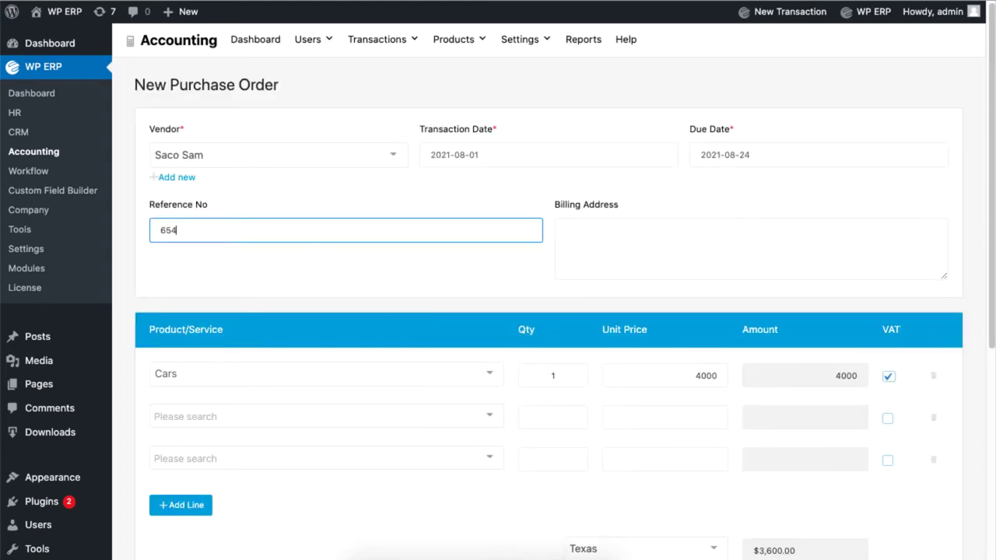
{"action": "type", "text": "4"}
{"action": "left_click", "coordinate": [566, 276]}
{"action": "key", "text": "Return"}
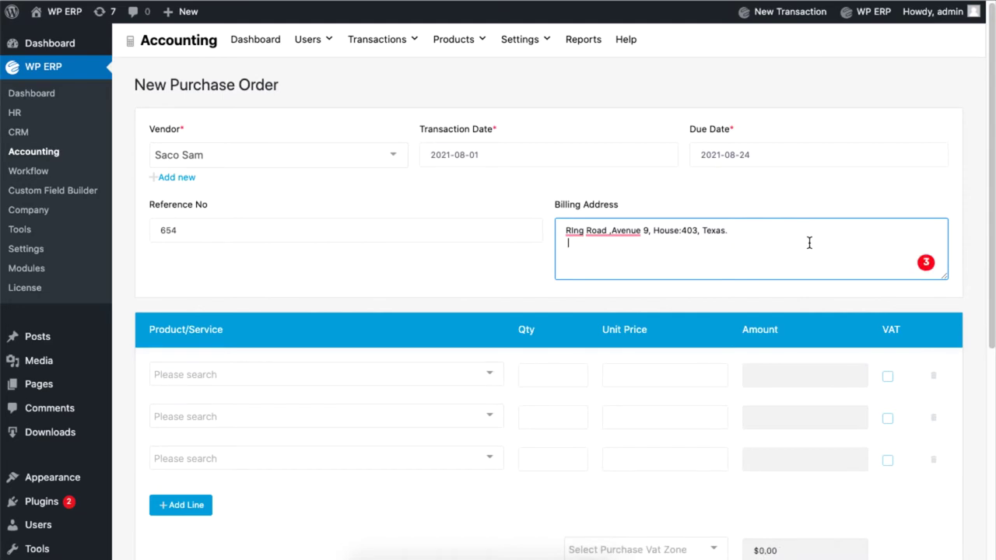
{"action": "scroll", "coordinate": [489, 228], "scroll_direction": "down", "scroll_amount": 4}
{"action": "left_click", "coordinate": [469, 71]}
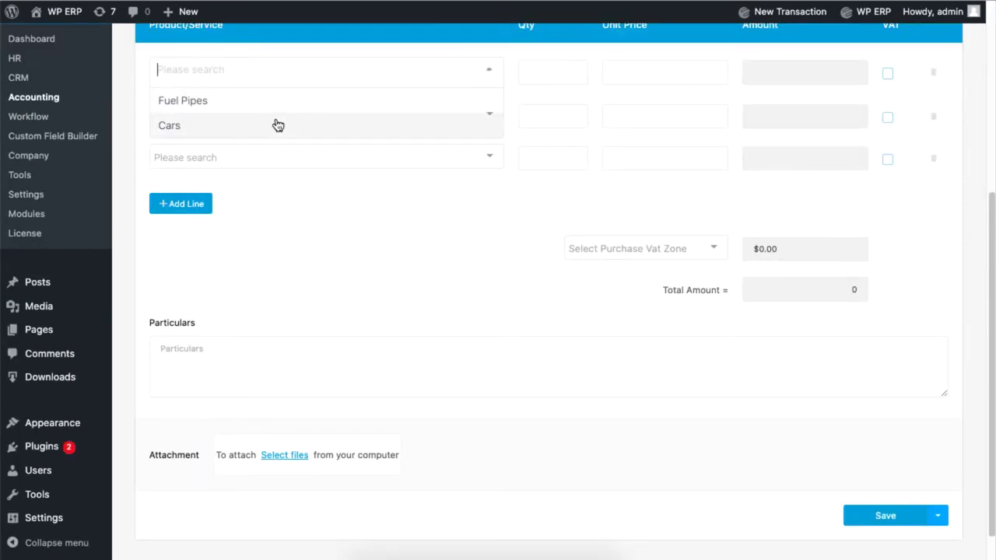
Step: Add Cars at 4000 with quantity 1 as the first purchase line
{"action": "left_click", "coordinate": [329, 126]}
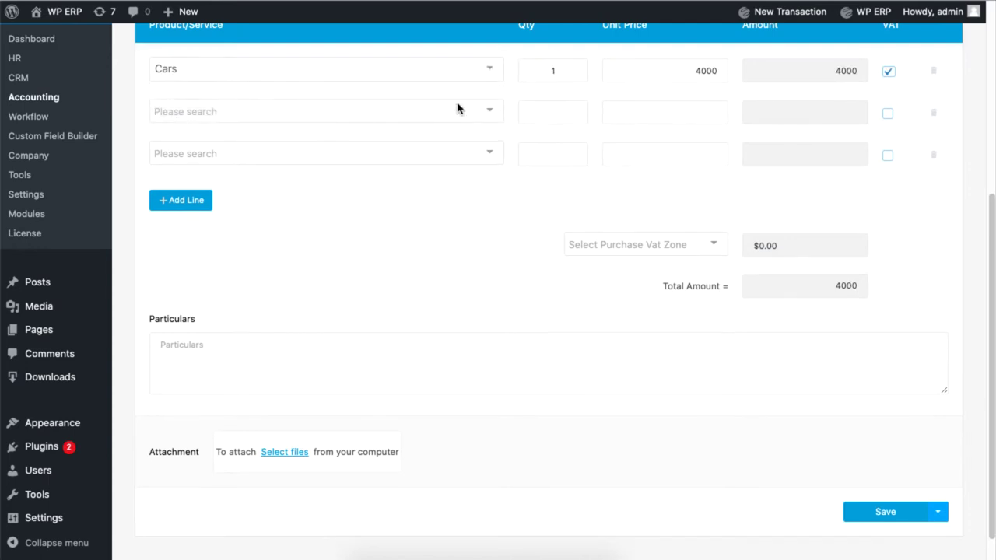
{"action": "scroll", "coordinate": [544, 80], "scroll_direction": "up", "scroll_amount": 1}
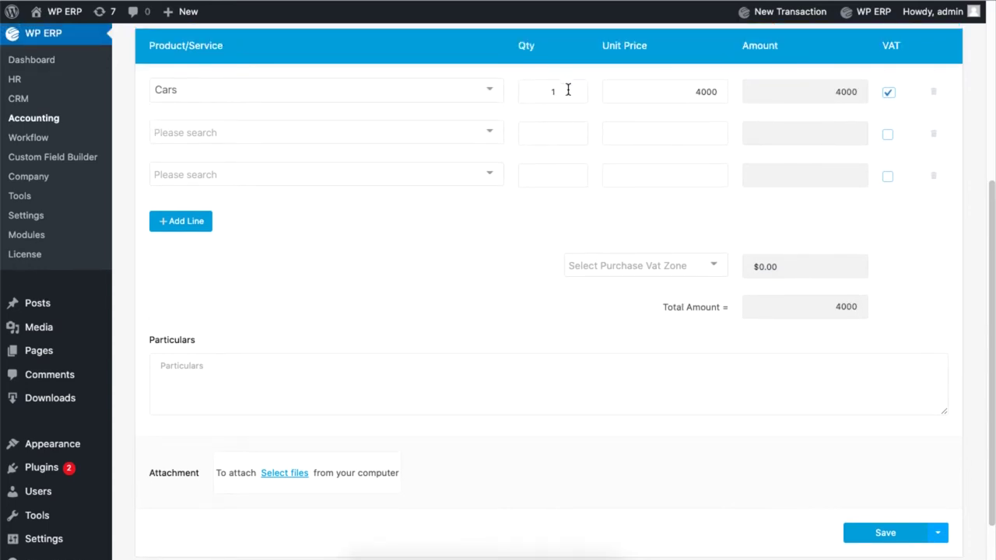
{"action": "left_click", "coordinate": [568, 90]}
{"action": "key", "text": "Down"}
{"action": "left_click", "coordinate": [889, 95]}
Step: Add Fuel Pipes at 10 as the second line and remove the extra empty rows
{"action": "left_click", "coordinate": [479, 133]}
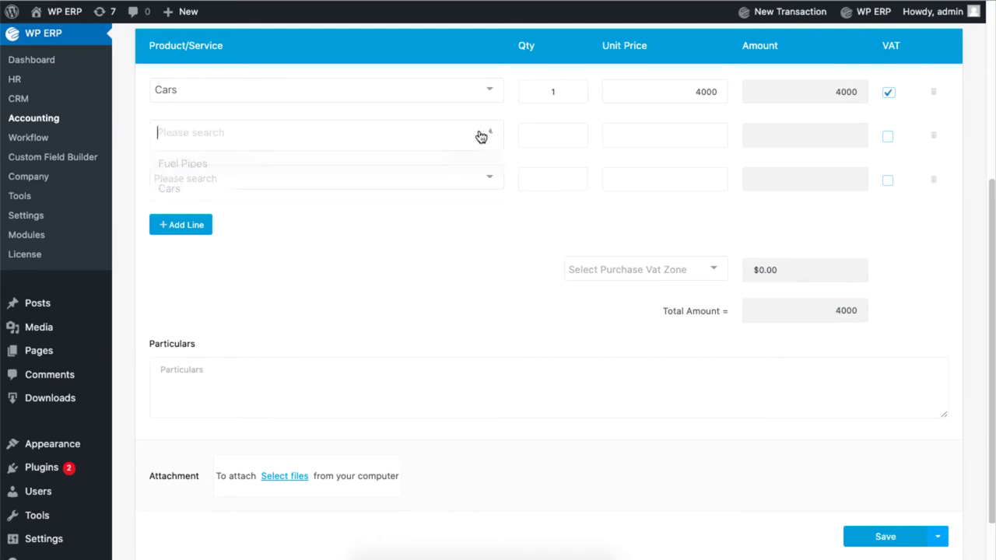
{"action": "left_click", "coordinate": [397, 170]}
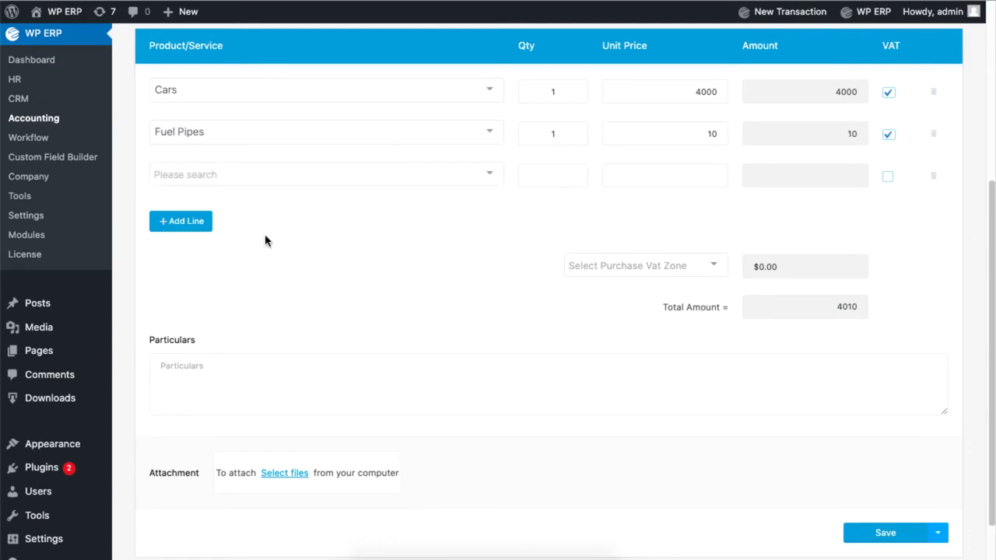
{"action": "left_click", "coordinate": [181, 221]}
{"action": "left_click", "coordinate": [182, 261]}
{"action": "left_click", "coordinate": [933, 260]}
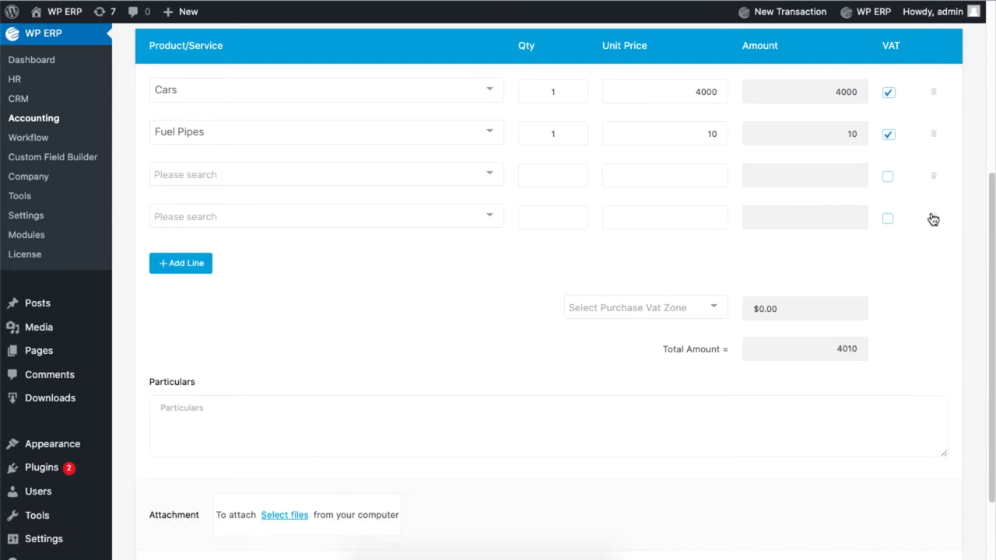
{"action": "left_click", "coordinate": [932, 218]}
{"action": "left_click", "coordinate": [933, 178]}
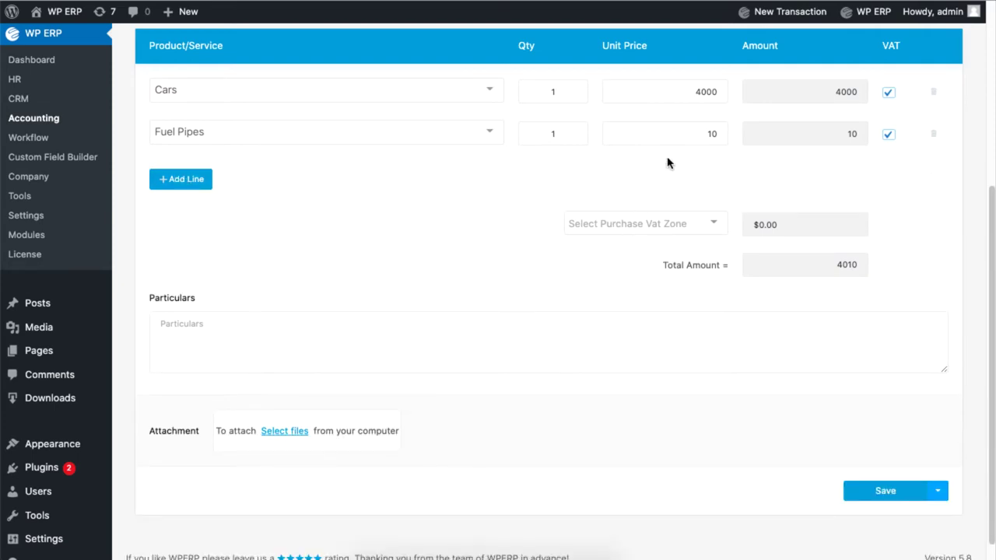
Step: Apply the Texas VAT zone and add the particulars note 'Deliver by tomorrow'
{"action": "left_click", "coordinate": [685, 223]}
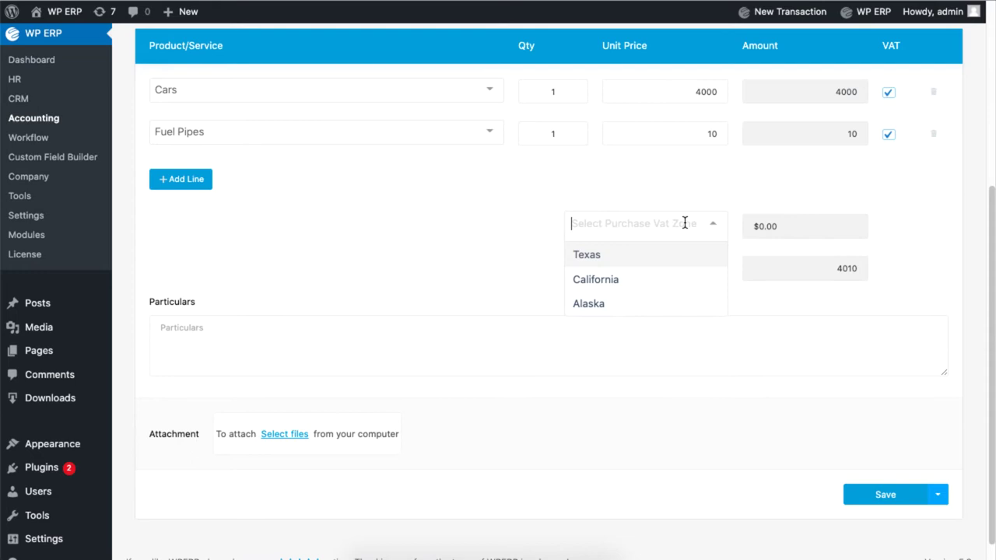
{"action": "left_click", "coordinate": [644, 259]}
{"action": "left_click", "coordinate": [233, 334]}
{"action": "type", "text": "Deliver to"}
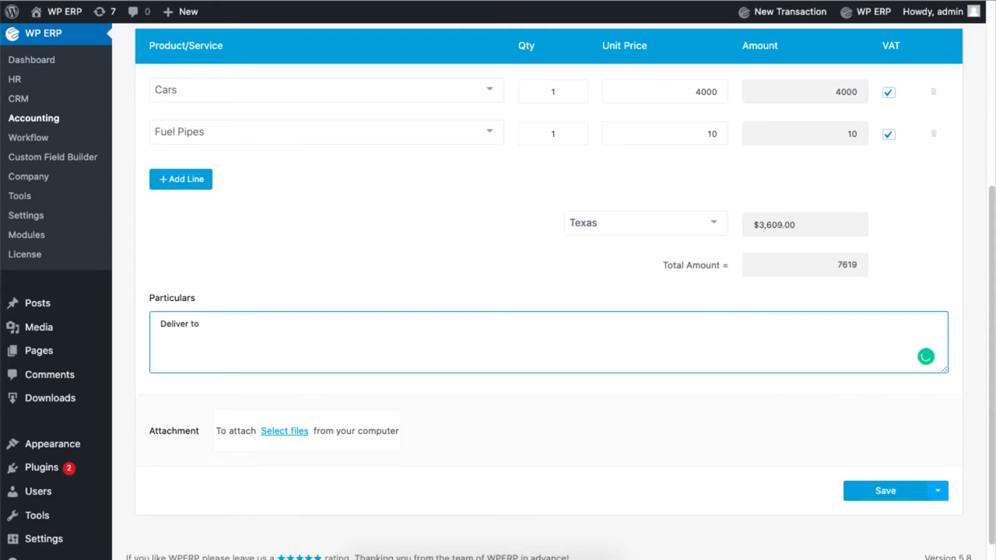
{"action": "key", "text": "BackSpace"}
{"action": "key", "text": "BackSpace"}
{"action": "type", "text": "by tomorrow"}
Step: Skip attaching a file and save the purchase as entry #36
{"action": "left_click", "coordinate": [278, 436]}
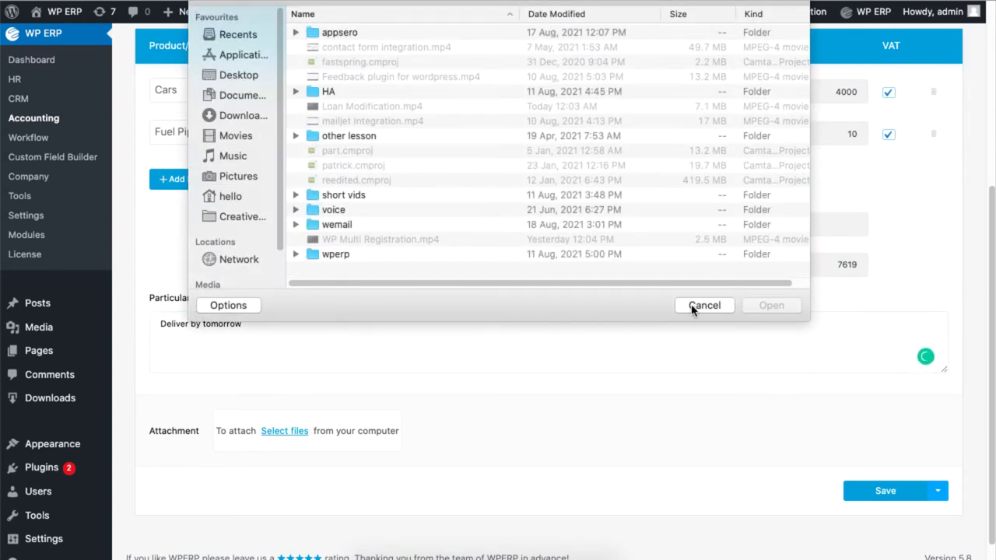
{"action": "left_click", "coordinate": [704, 305]}
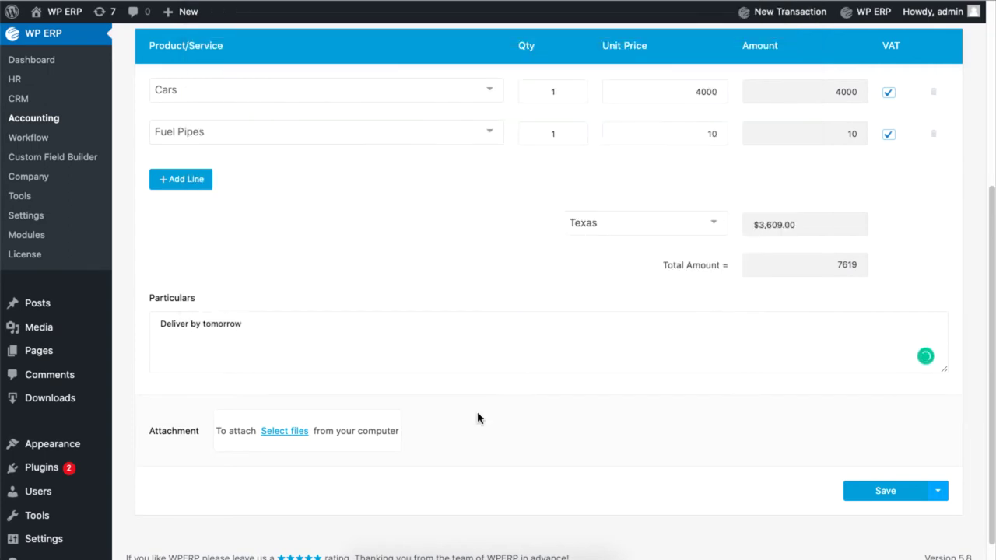
{"action": "left_click", "coordinate": [888, 496]}
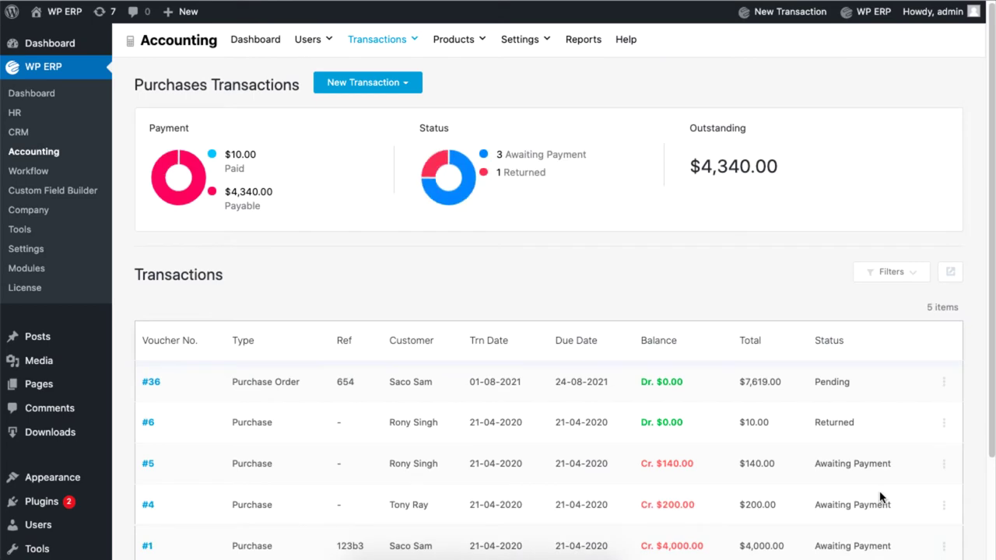
Step: Open purchase #36 to review subtotal $4,010.00, VAT $3,609.00 and total $7,619.00
{"action": "left_click", "coordinate": [150, 382]}
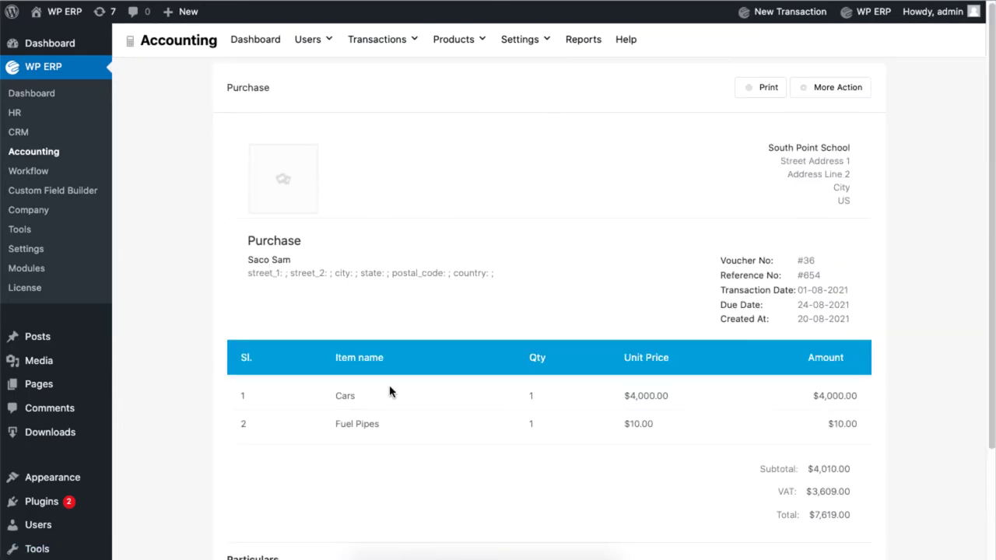
{"action": "scroll", "coordinate": [529, 424], "scroll_direction": "down", "scroll_amount": 1}
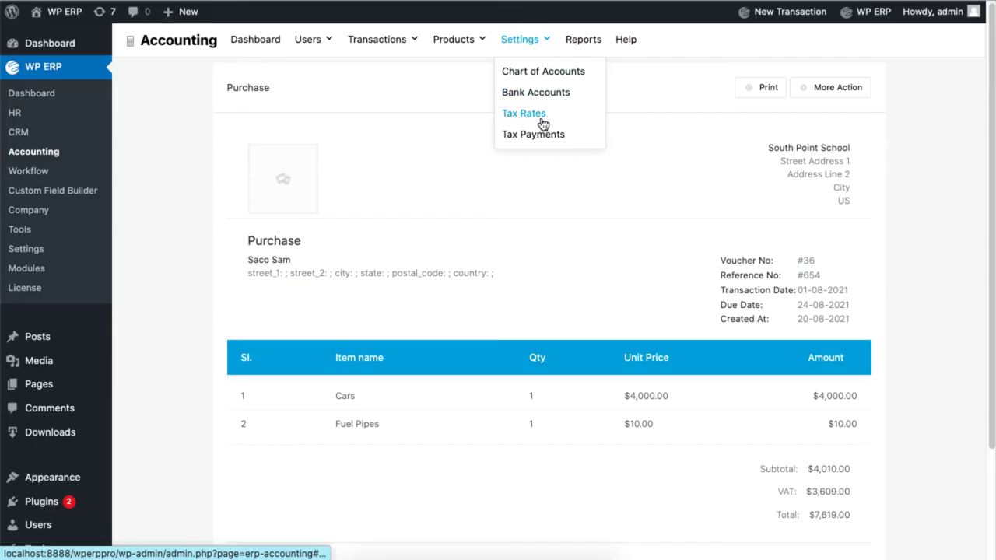
Step: Create a tax zone named NY with its tax number in the Tax Zones list
{"action": "left_click", "coordinate": [528, 123]}
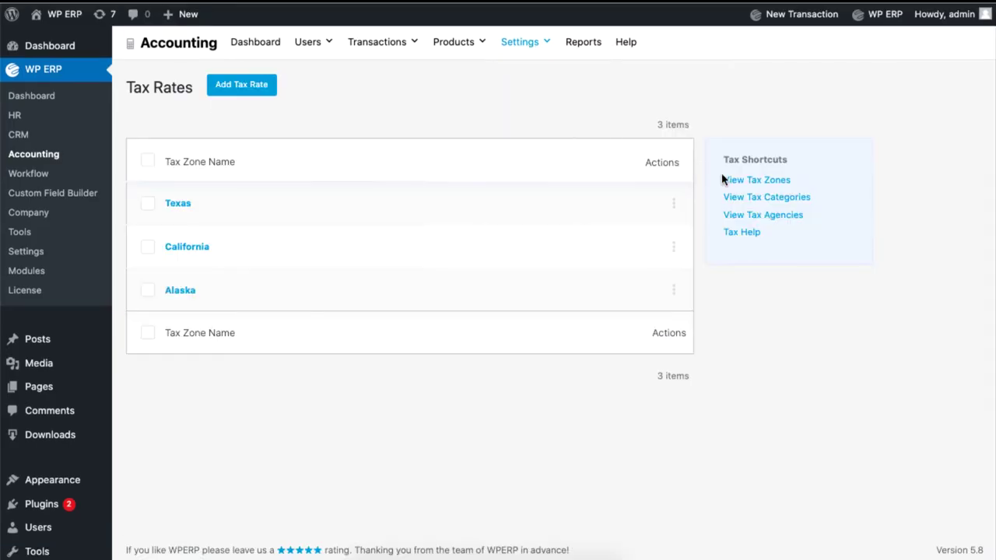
{"action": "left_click", "coordinate": [767, 181]}
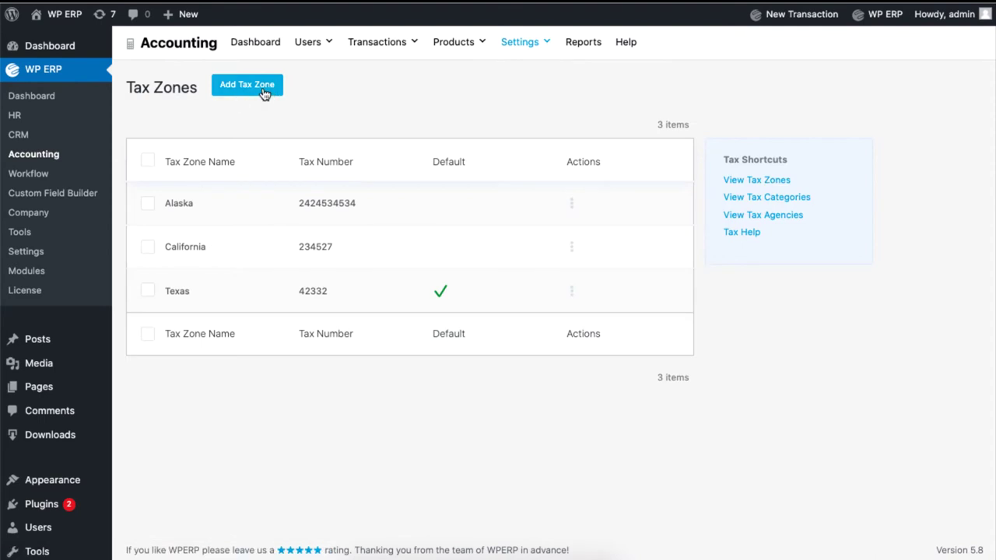
{"action": "left_click", "coordinate": [258, 87]}
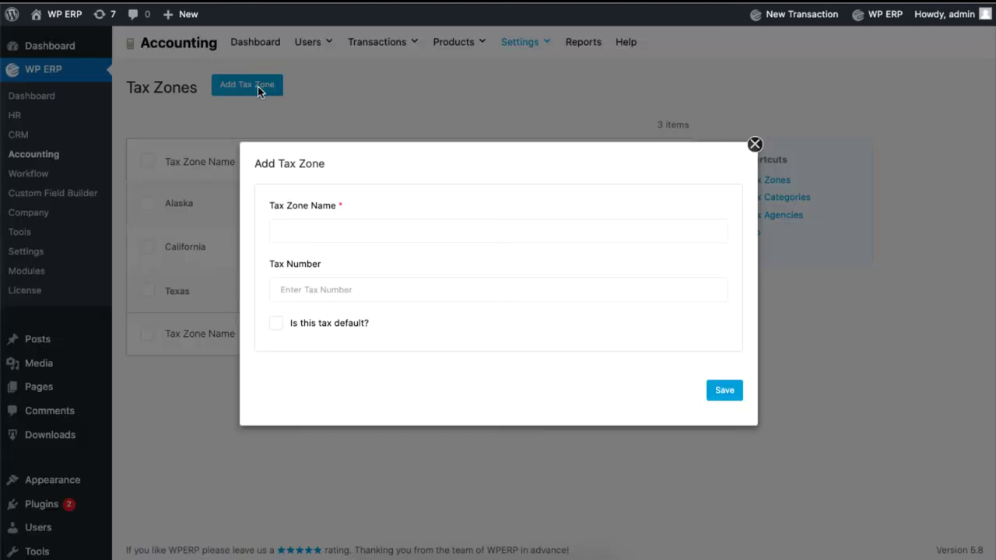
{"action": "left_click", "coordinate": [349, 231]}
{"action": "type", "text": "NY"}
{"action": "key", "text": "Tab"}
{"action": "type", "text": "453"}
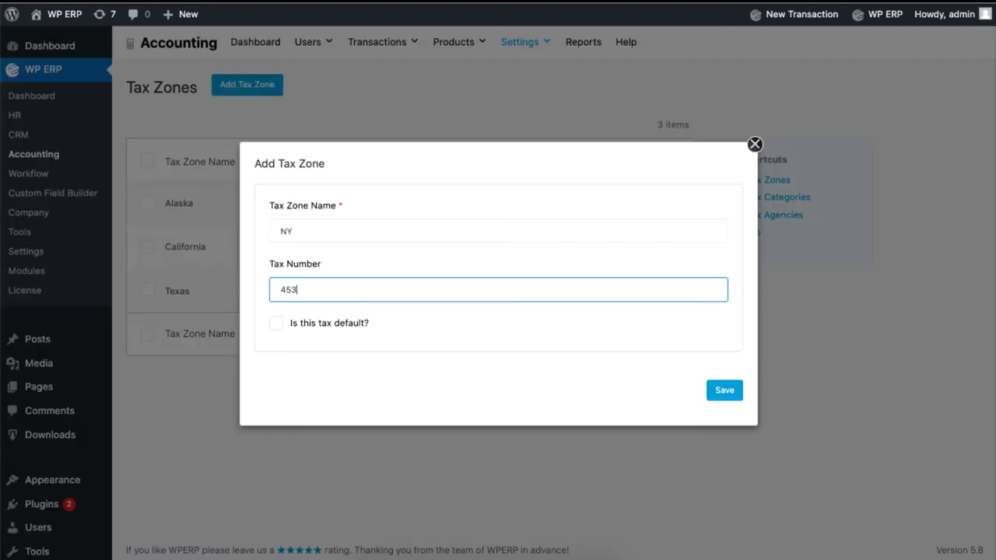
{"action": "left_click", "coordinate": [725, 391]}
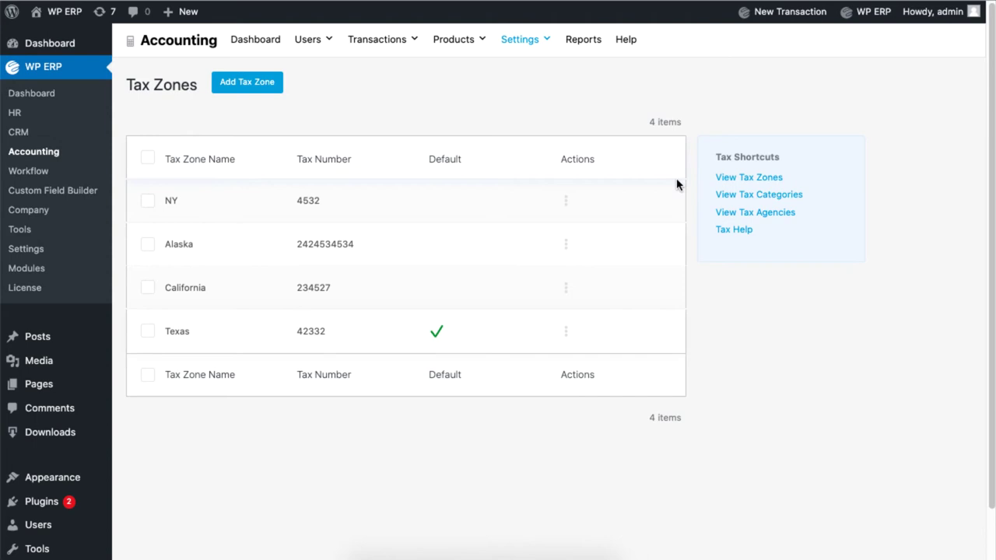
Step: Create a tax category named Glass from the Tax Categories list
{"action": "left_click", "coordinate": [775, 199]}
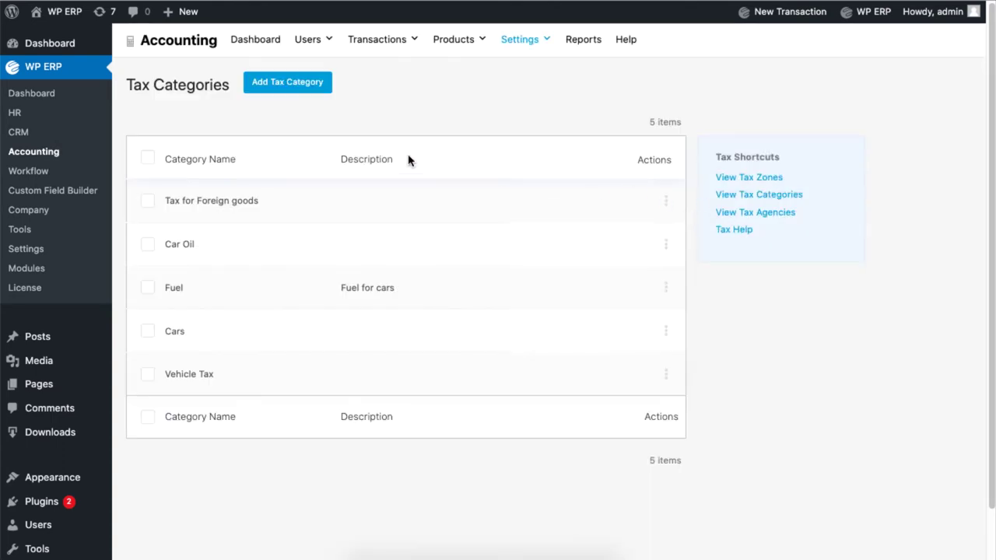
{"action": "left_click", "coordinate": [304, 85]}
{"action": "left_click", "coordinate": [344, 234]}
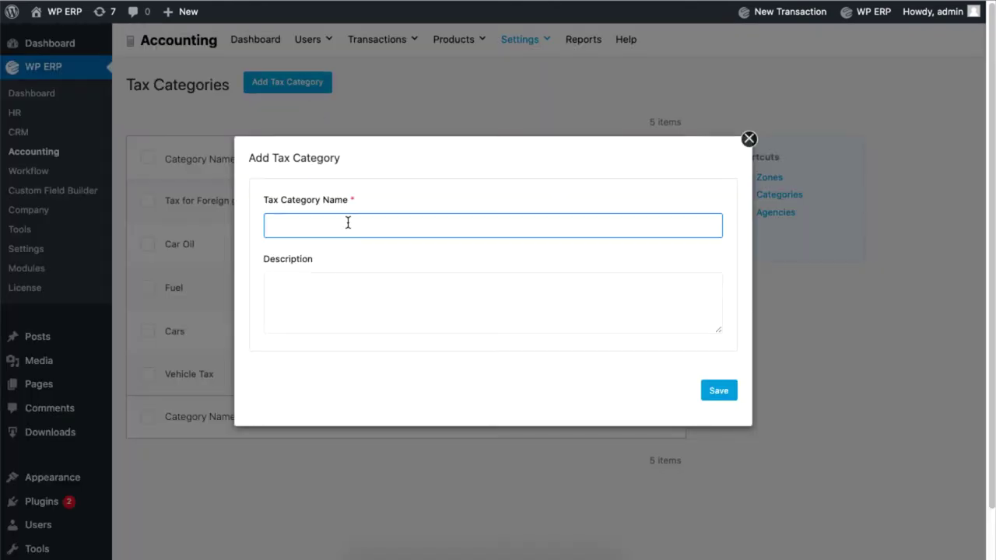
{"action": "type", "text": "Glass"}
{"action": "left_click", "coordinate": [710, 387]}
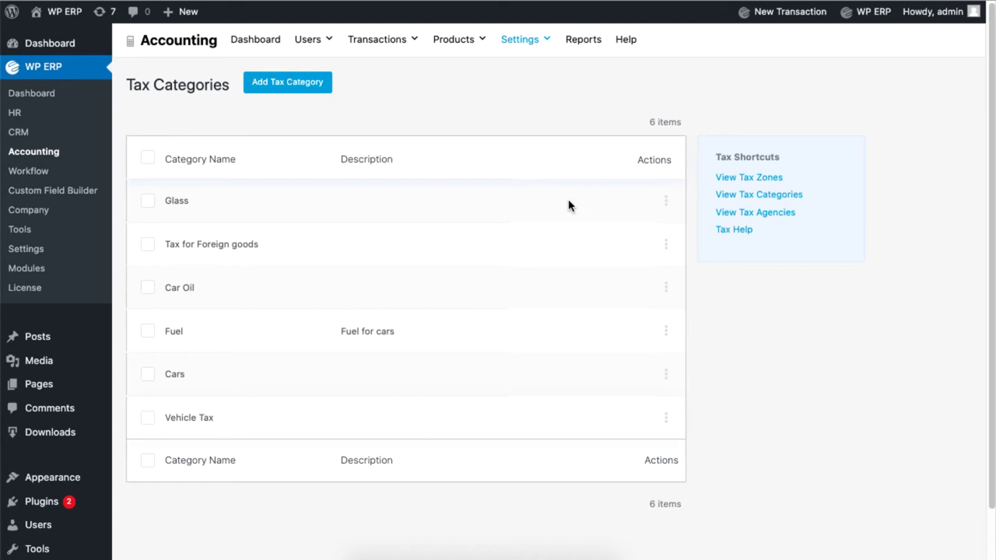
Step: Start a new product named Sodium Glass under Products & Services
{"action": "mouse_move", "coordinate": [455, 52]}
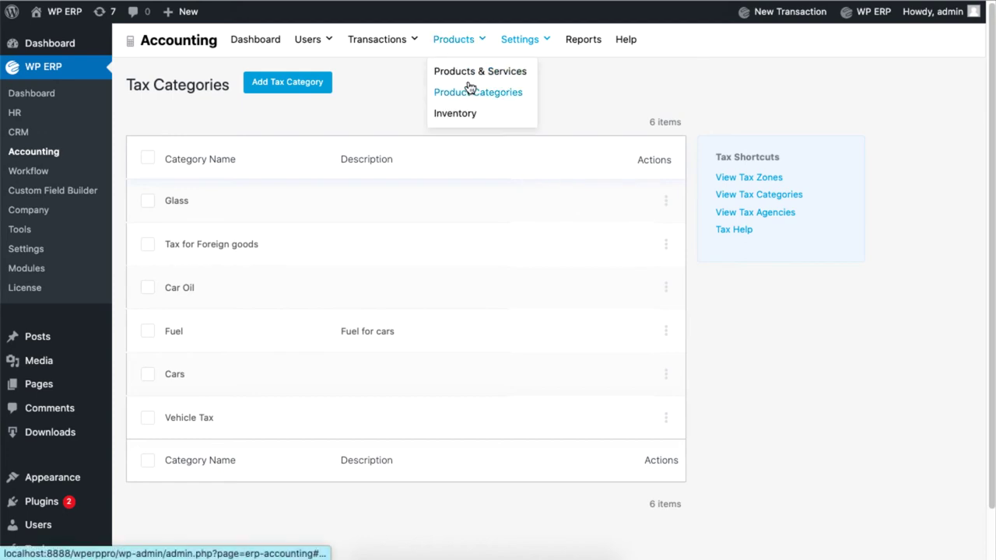
{"action": "left_click", "coordinate": [468, 77]}
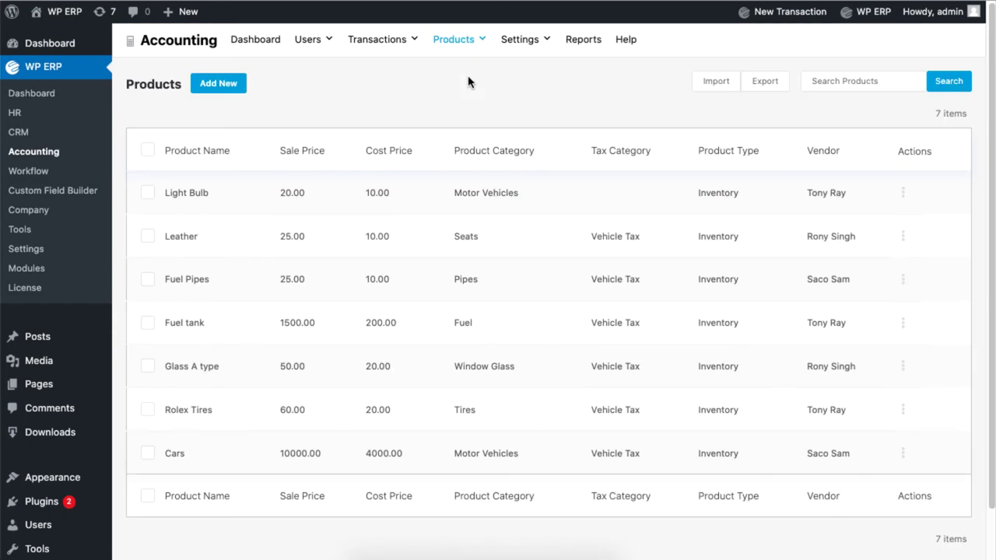
{"action": "left_click", "coordinate": [219, 90]}
{"action": "left_click", "coordinate": [467, 102]}
{"action": "type", "text": "Sodium Glass"}
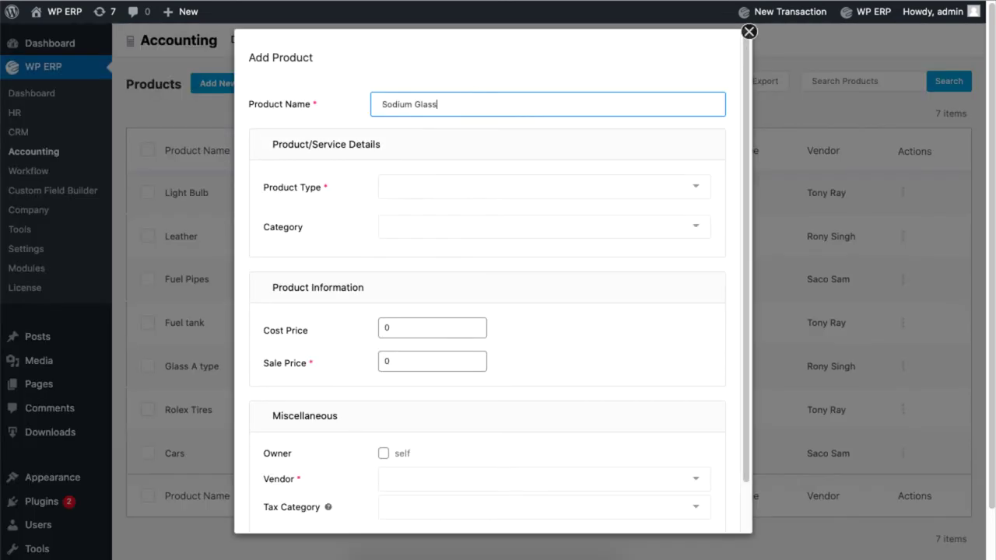
Step: Make it an Inventory product in Window Glass with cost 10 and sale price 30
{"action": "left_click", "coordinate": [447, 187]}
{"action": "left_click", "coordinate": [451, 217]}
{"action": "left_click", "coordinate": [455, 226]}
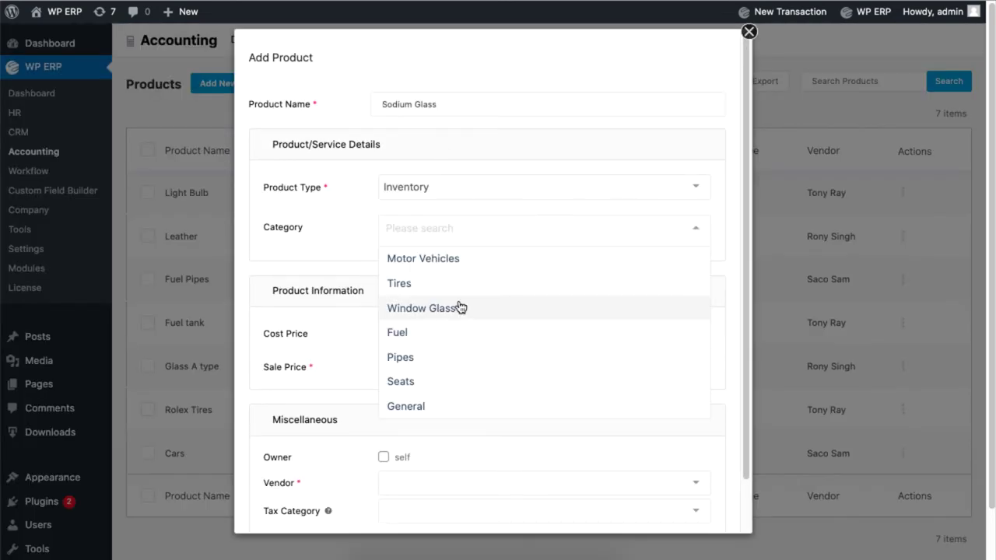
{"action": "left_click", "coordinate": [460, 307]}
{"action": "left_click", "coordinate": [428, 332]}
{"action": "type", "text": "10"}
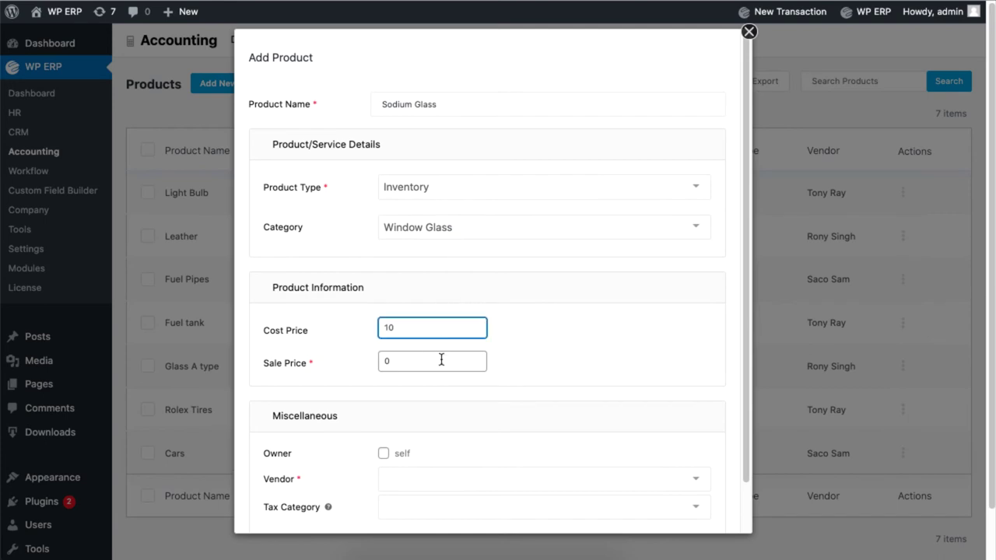
{"action": "left_click", "coordinate": [441, 359]}
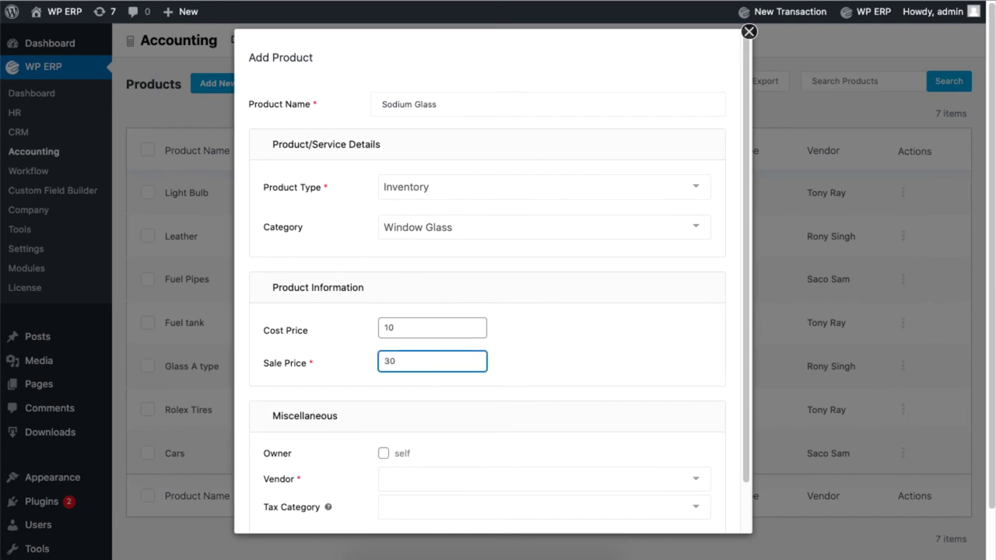
{"action": "type", "text": "30"}
Step: Pick the product's vendor and set its tax category to Glass
{"action": "scroll", "coordinate": [487, 311], "scroll_direction": "down", "scroll_amount": 1}
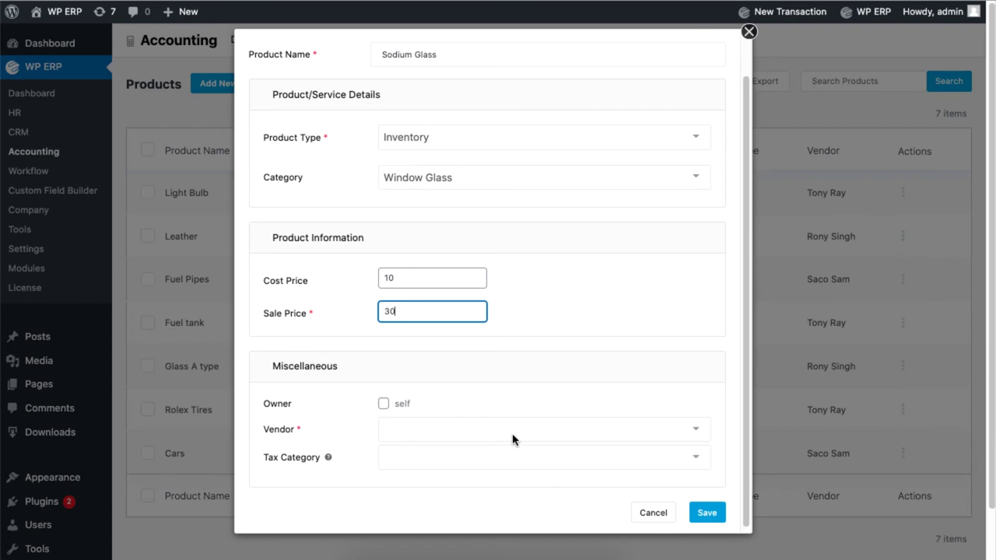
{"action": "left_click", "coordinate": [391, 429]}
{"action": "left_click", "coordinate": [402, 379]}
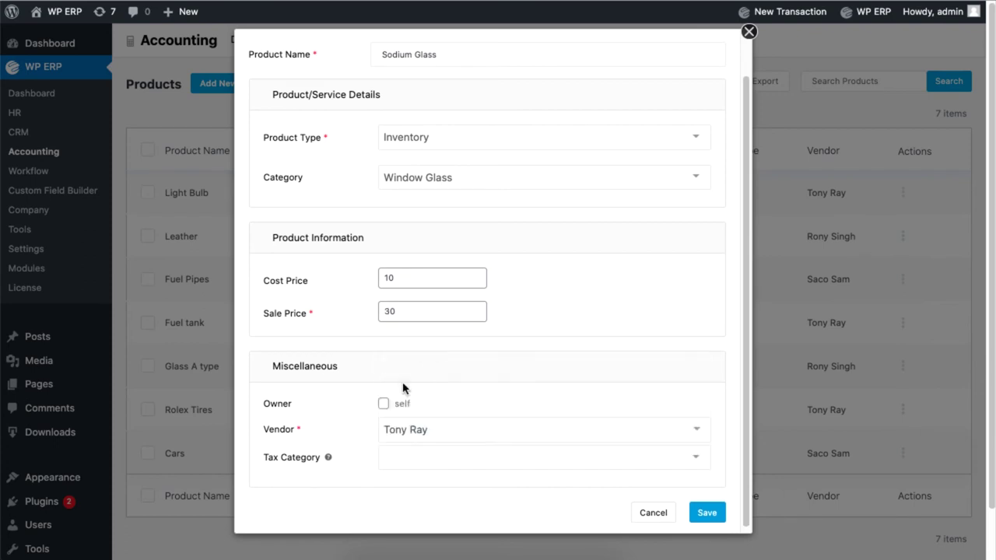
{"action": "left_click", "coordinate": [417, 455]}
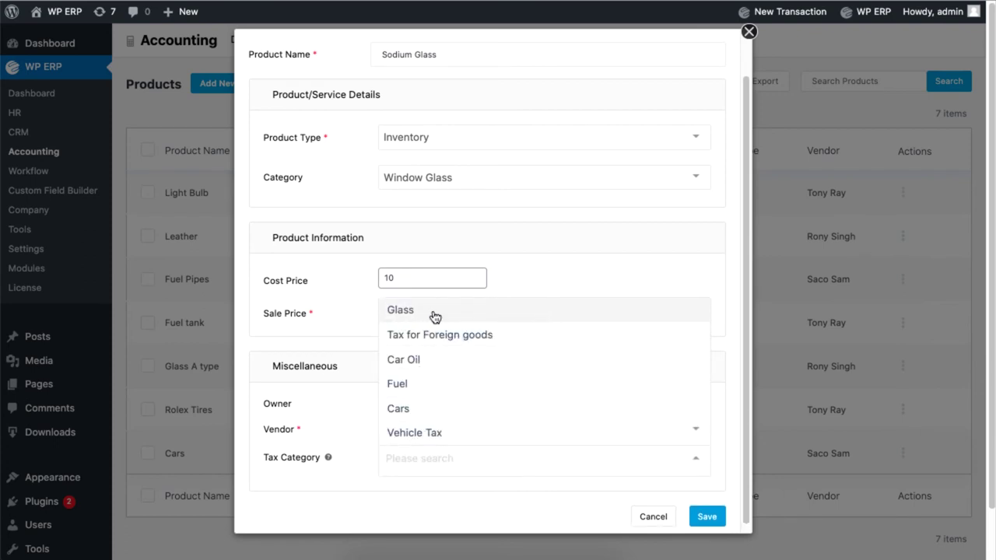
{"action": "left_click", "coordinate": [521, 310]}
Step: Save the Sodium Glass product and return to the Tax Rates settings
{"action": "left_click", "coordinate": [706, 515]}
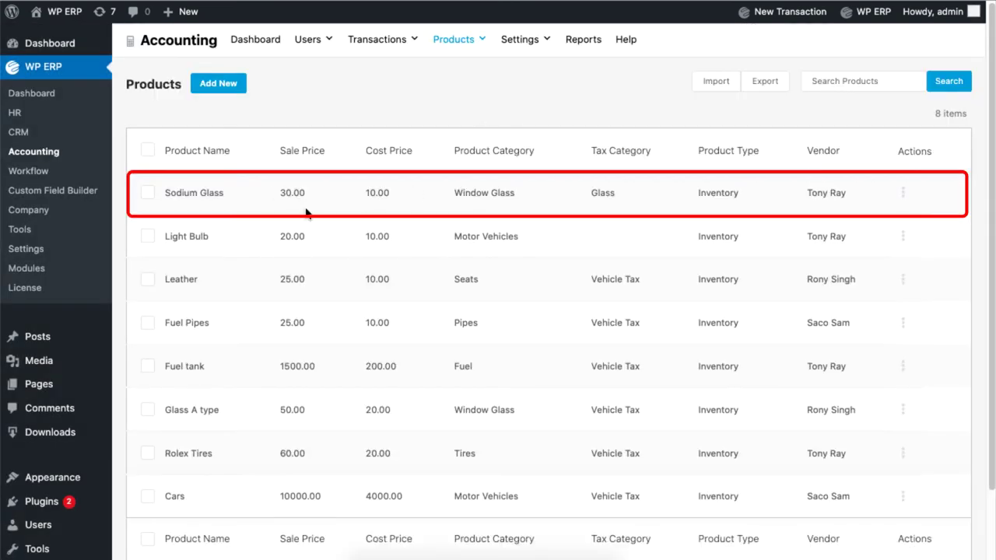
{"action": "mouse_move", "coordinate": [529, 48]}
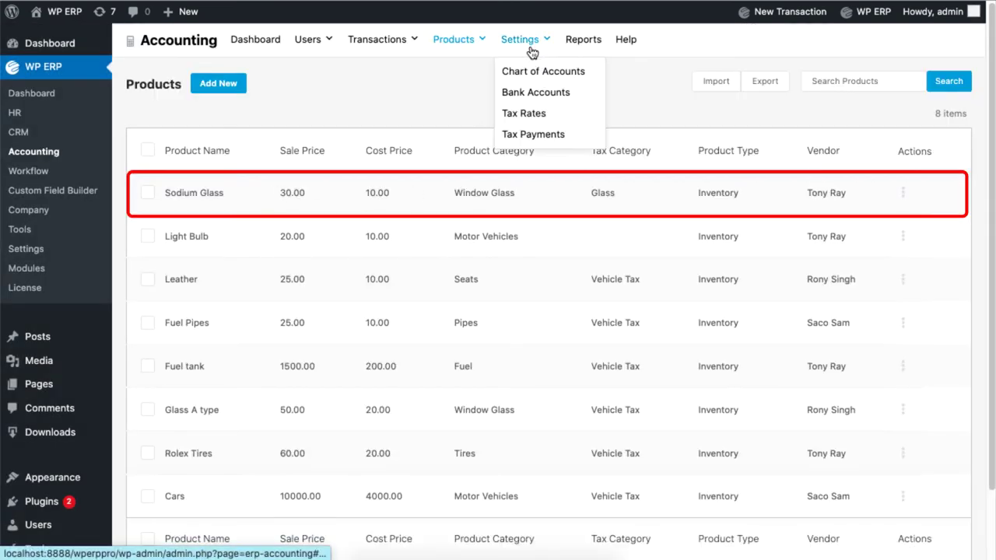
{"action": "left_click", "coordinate": [547, 117]}
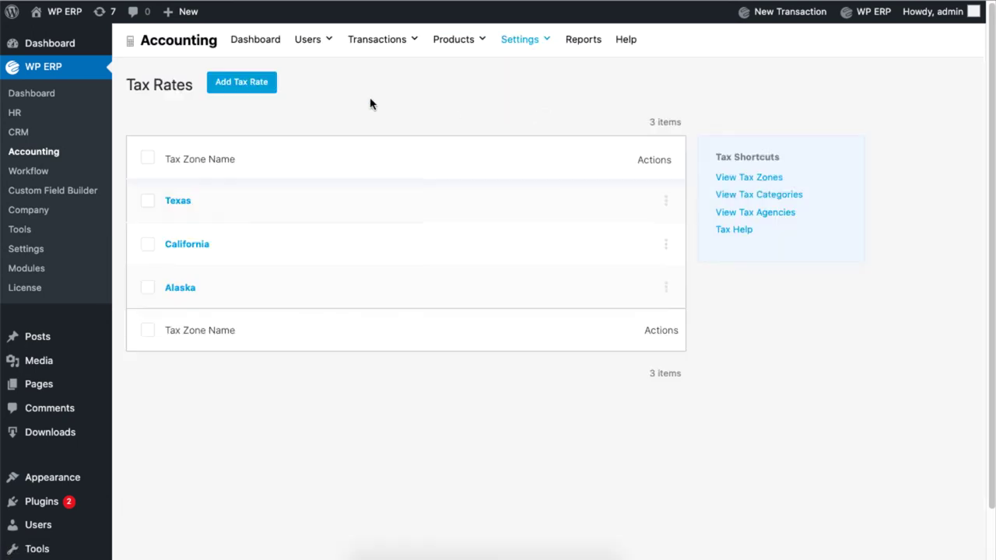
Step: Add an NY tax rate with component Glass, agency Vortan, Glass category, rate 20
{"action": "left_click", "coordinate": [258, 91]}
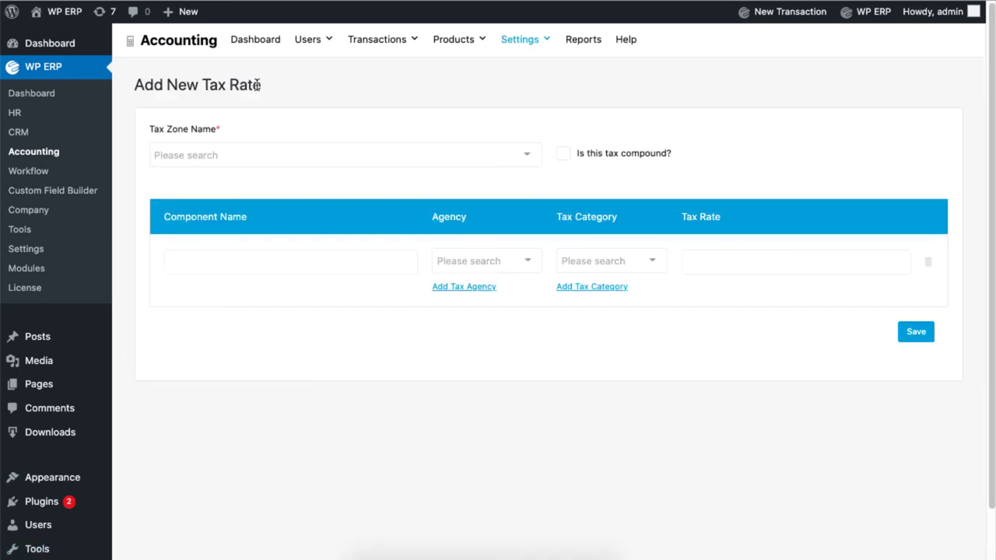
{"action": "left_click", "coordinate": [294, 153]}
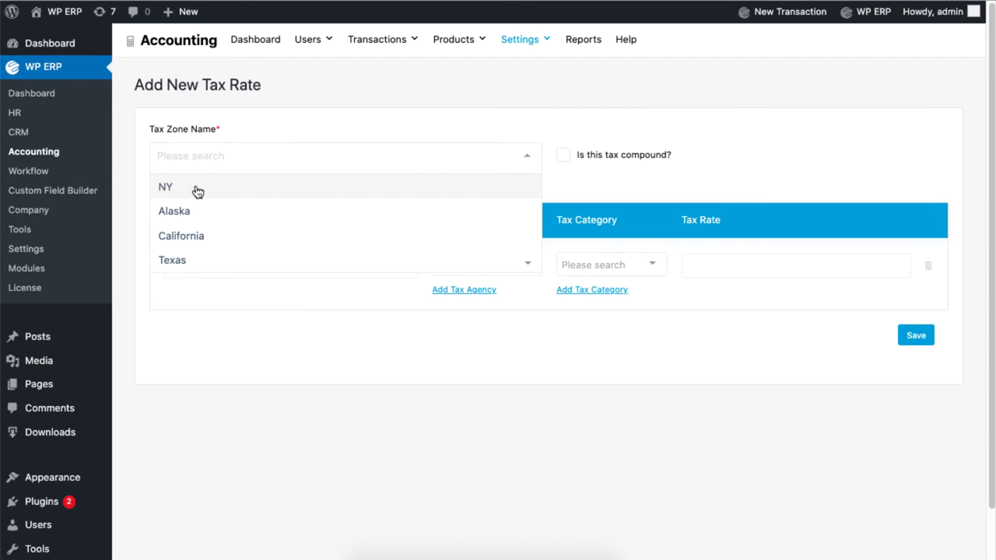
{"action": "left_click", "coordinate": [354, 190]}
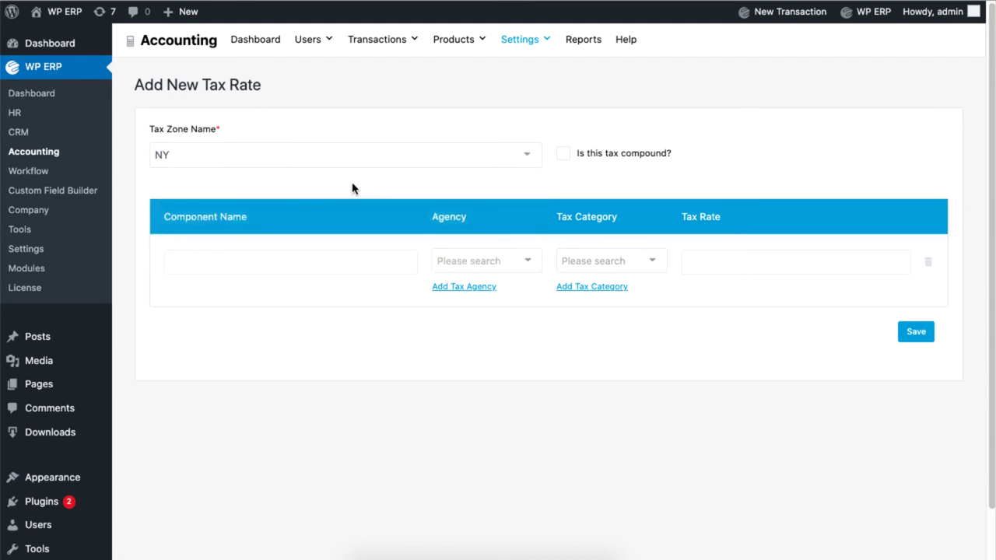
{"action": "type", "text": "Glass"}
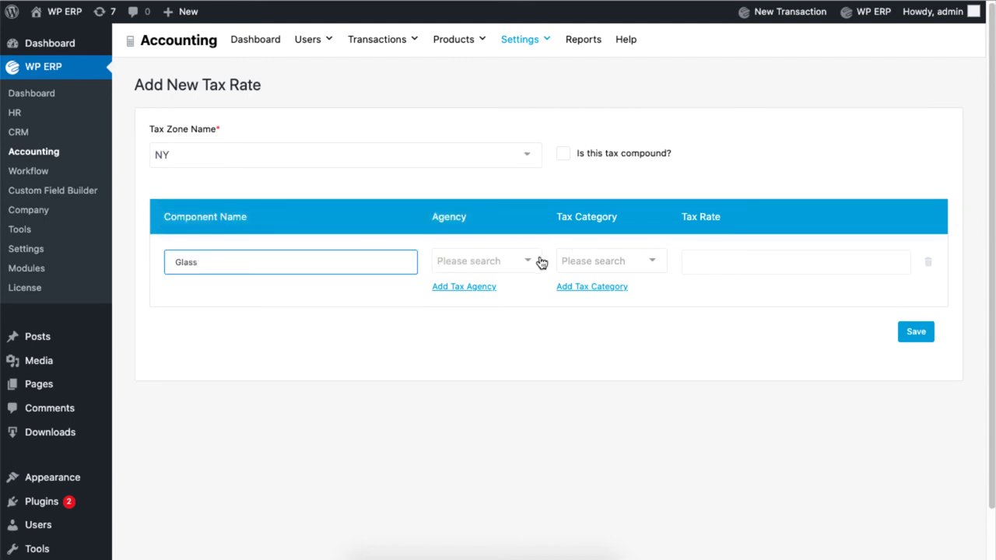
{"action": "left_click", "coordinate": [531, 262]}
{"action": "left_click", "coordinate": [505, 326]}
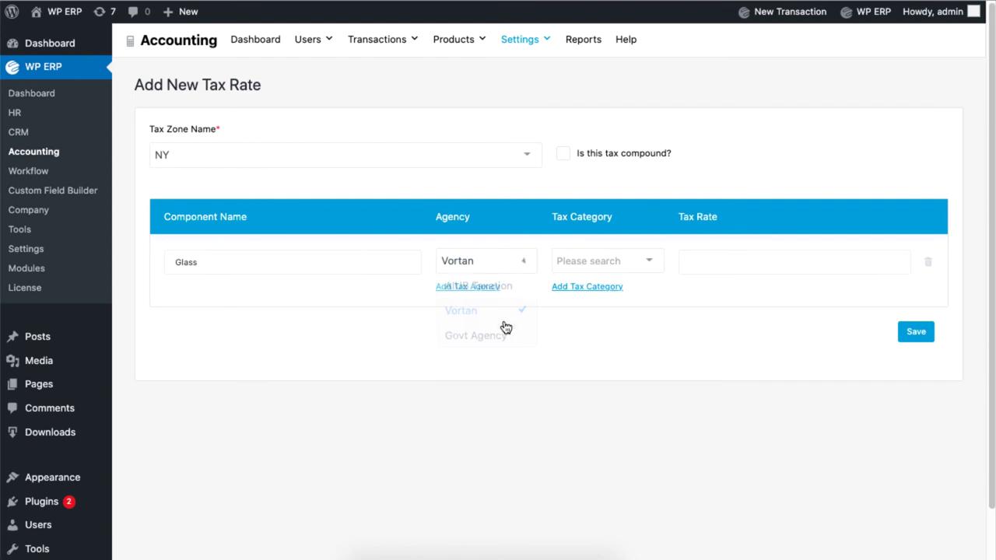
{"action": "left_click", "coordinate": [615, 267]}
{"action": "left_click", "coordinate": [631, 285]}
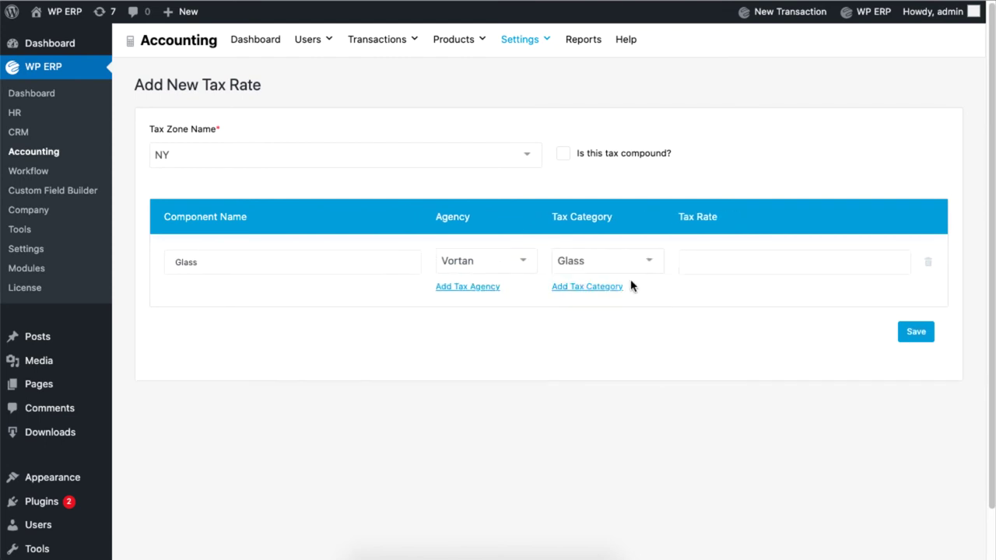
{"action": "left_click", "coordinate": [738, 260]}
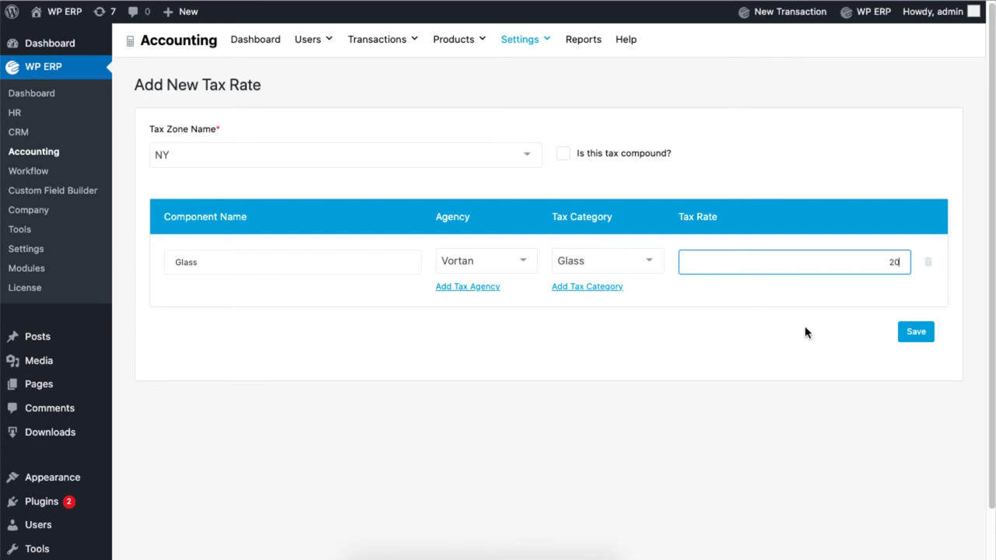
{"action": "left_click", "coordinate": [923, 335]}
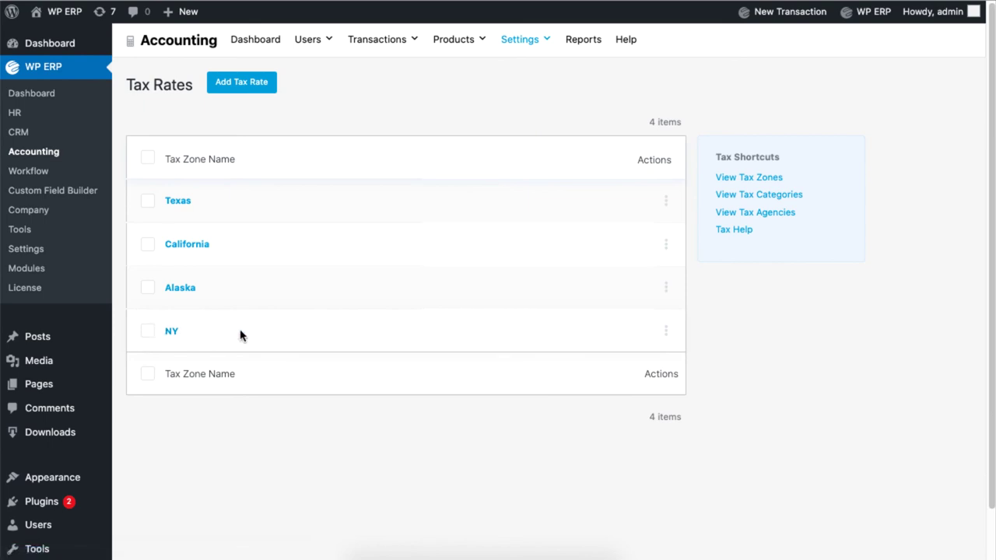
Step: Start a new purchase from the Purchases page and choose its vendor
{"action": "mouse_move", "coordinate": [386, 51]}
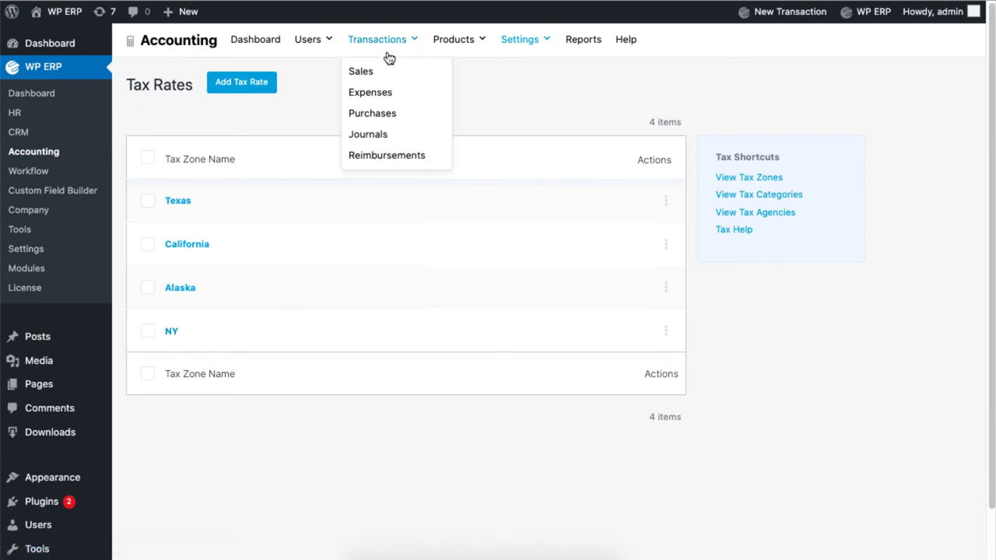
{"action": "left_click", "coordinate": [391, 114]}
{"action": "left_click", "coordinate": [391, 87]}
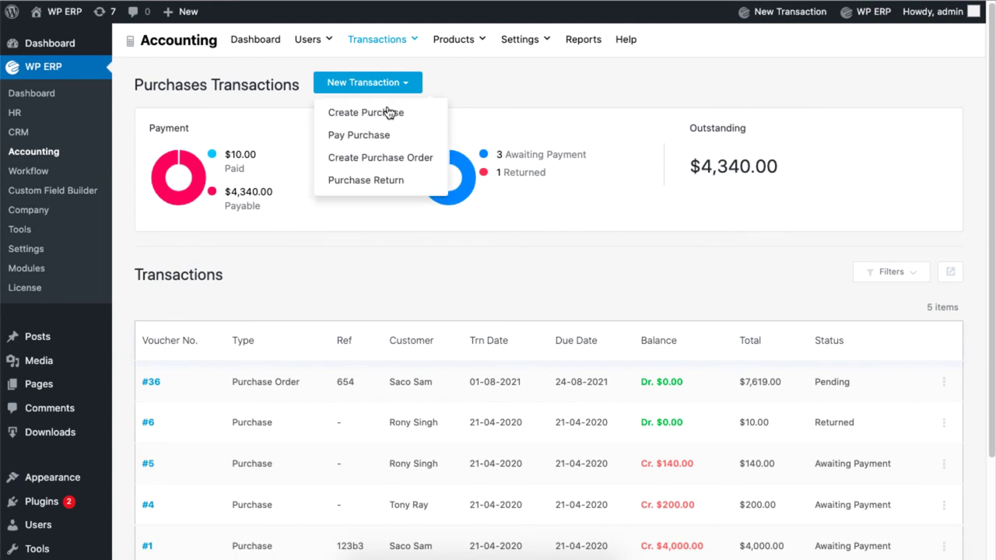
{"action": "left_click", "coordinate": [393, 111]}
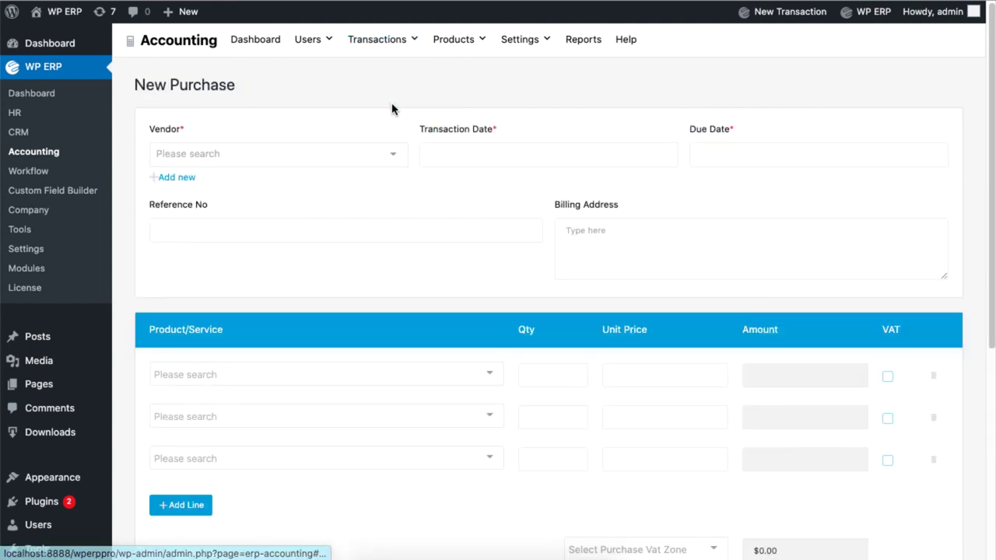
{"action": "scroll", "coordinate": [373, 124], "scroll_direction": "down", "scroll_amount": 1}
{"action": "left_click", "coordinate": [340, 80]}
{"action": "left_click", "coordinate": [343, 134]}
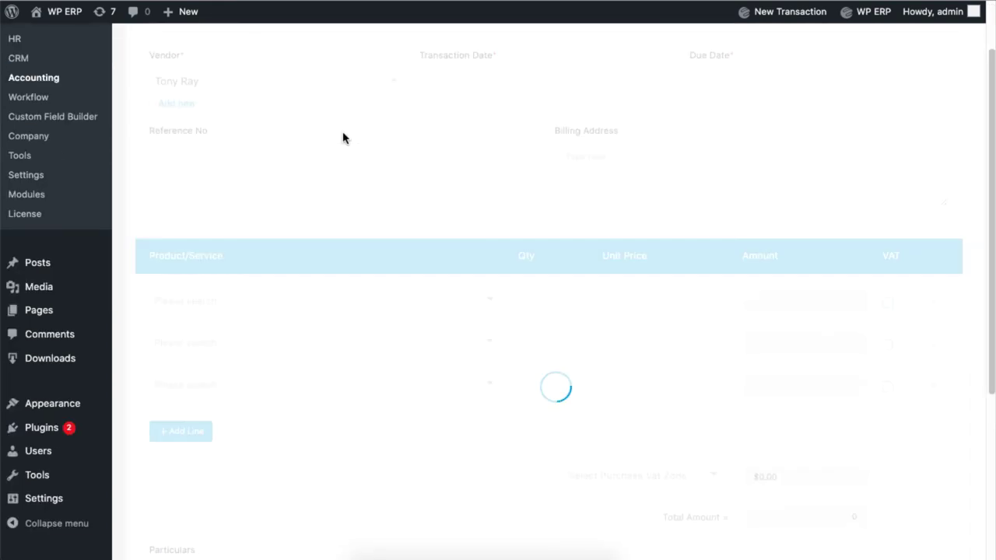
{"action": "left_click", "coordinate": [335, 82]}
Step: Add Sodium Glass as the first line and apply the NY VAT zone
{"action": "left_click", "coordinate": [371, 297]}
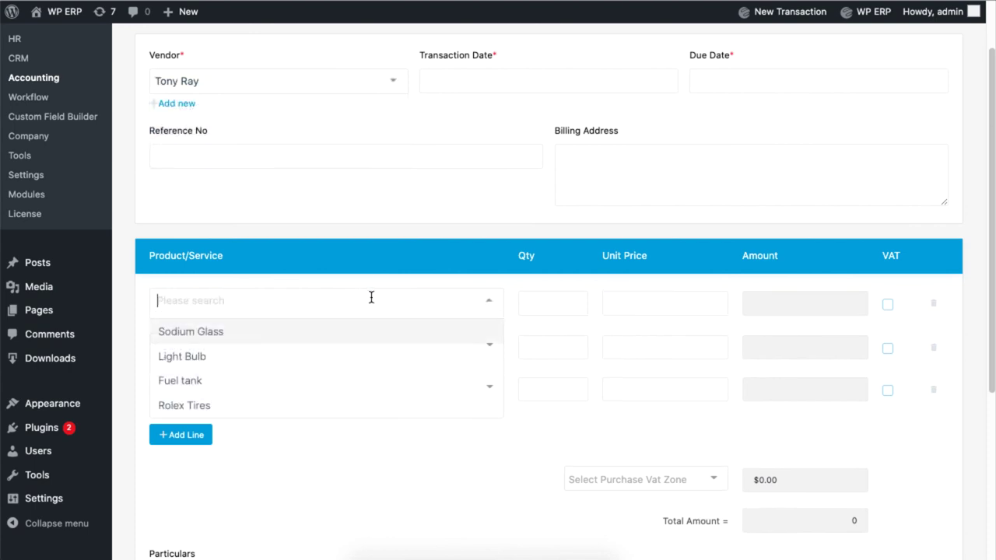
{"action": "left_click", "coordinate": [374, 333]}
{"action": "scroll", "coordinate": [715, 317], "scroll_direction": "down", "scroll_amount": 1}
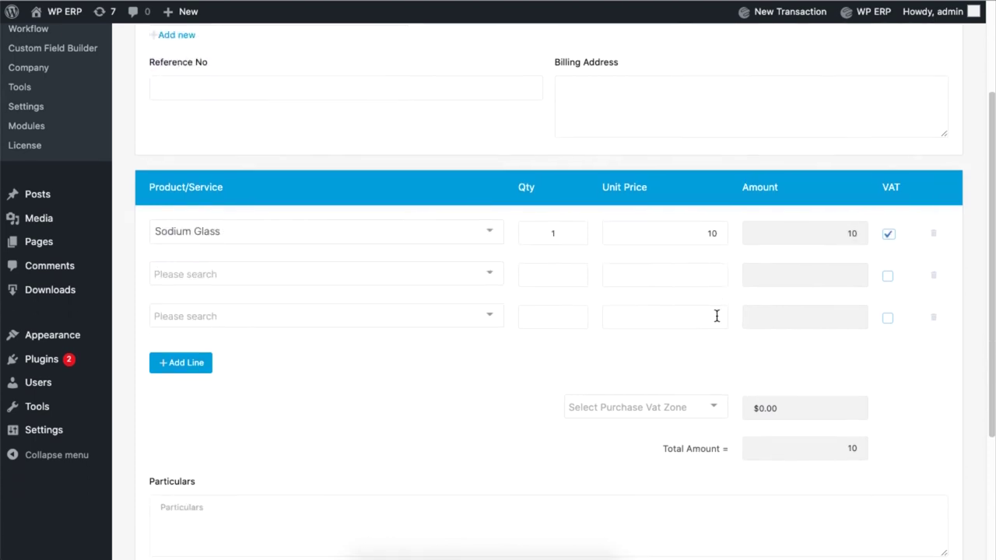
{"action": "left_click", "coordinate": [672, 411]}
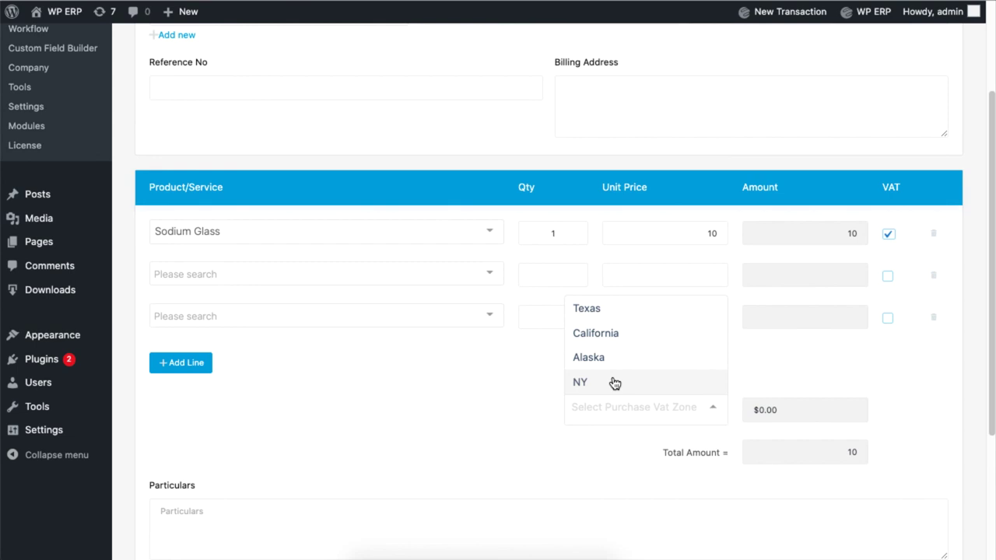
{"action": "left_click", "coordinate": [661, 381]}
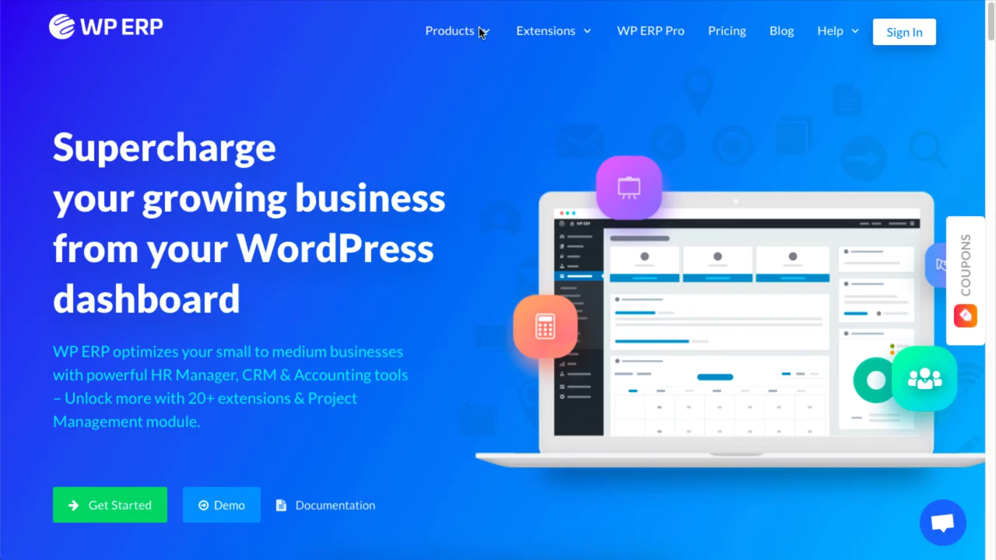
Step: Show the wperp.com Products menu listing ERP Core, HR Management, CRM, Accounting and Project Management
{"action": "mouse_move", "coordinate": [487, 32]}
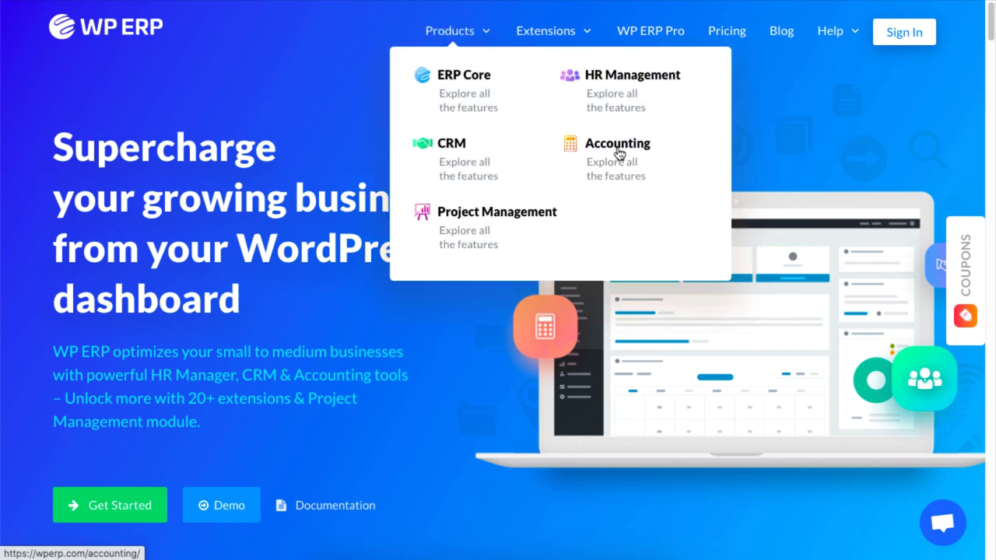
{"action": "mouse_move", "coordinate": [548, 32]}
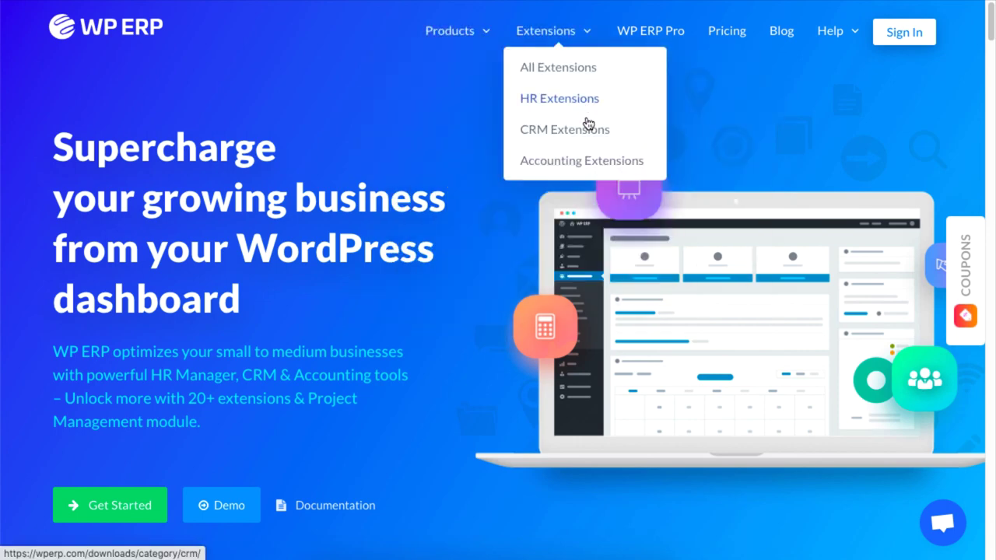